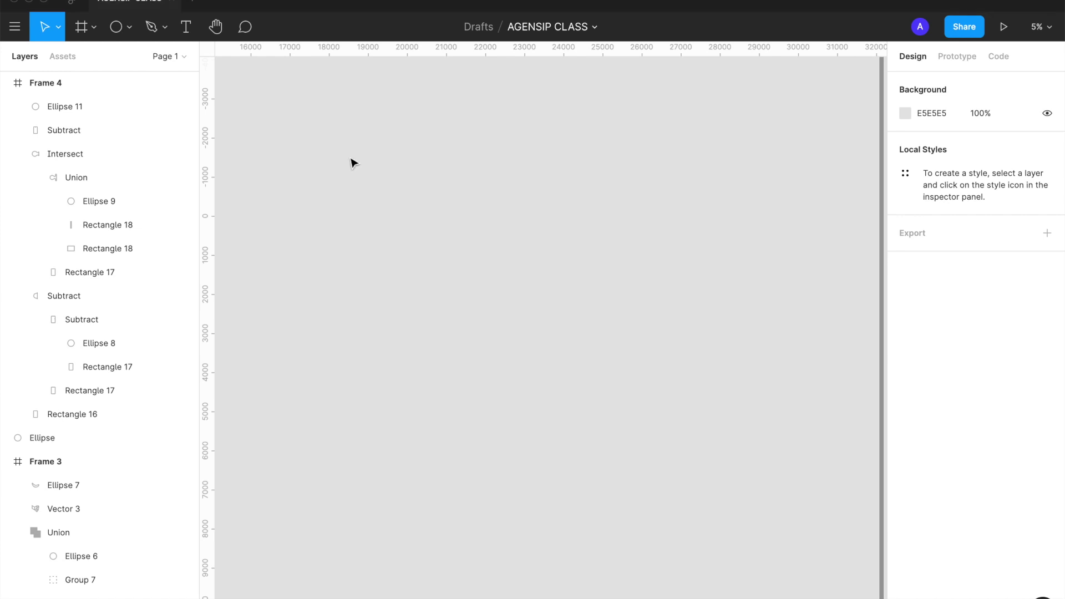
Step: Draw a new frame, Frame 5, and enlarge it to about 10290×9817
key(f)
drag(325, 136, 697, 504)
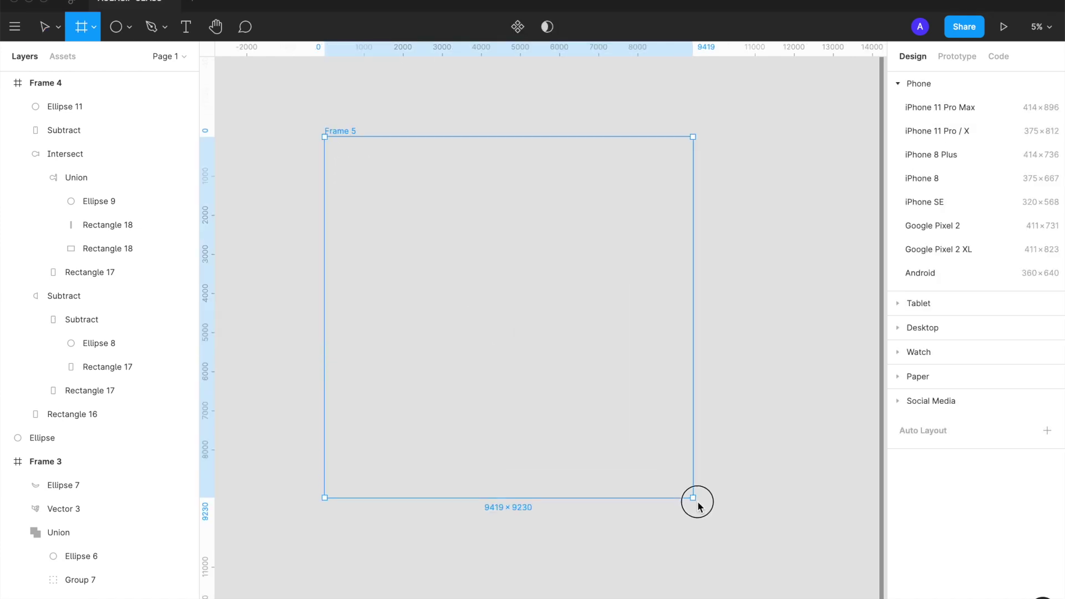
drag(697, 503, 726, 520)
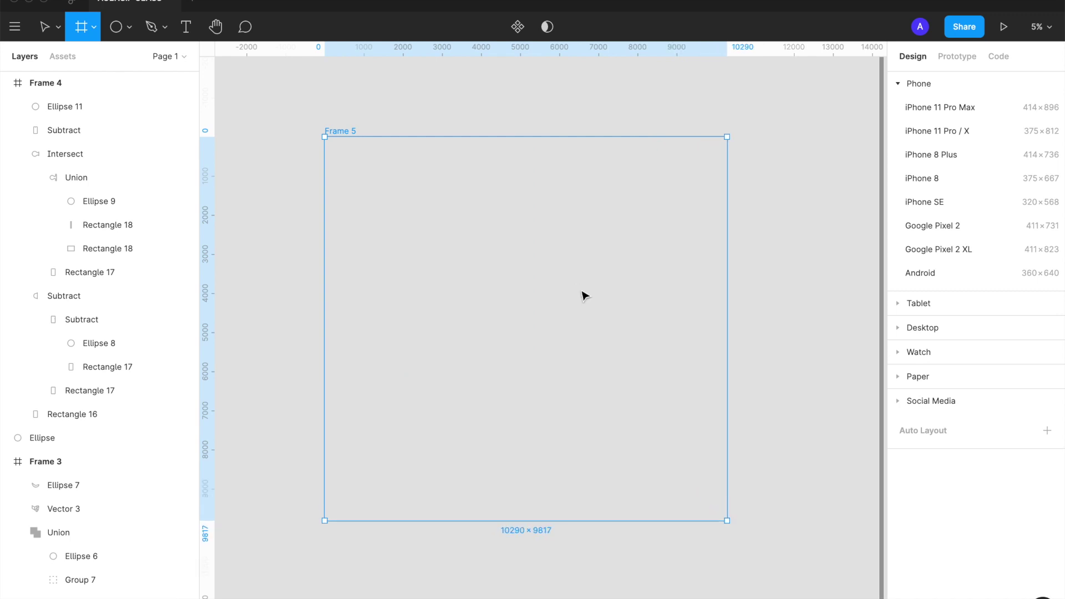
click(544, 112)
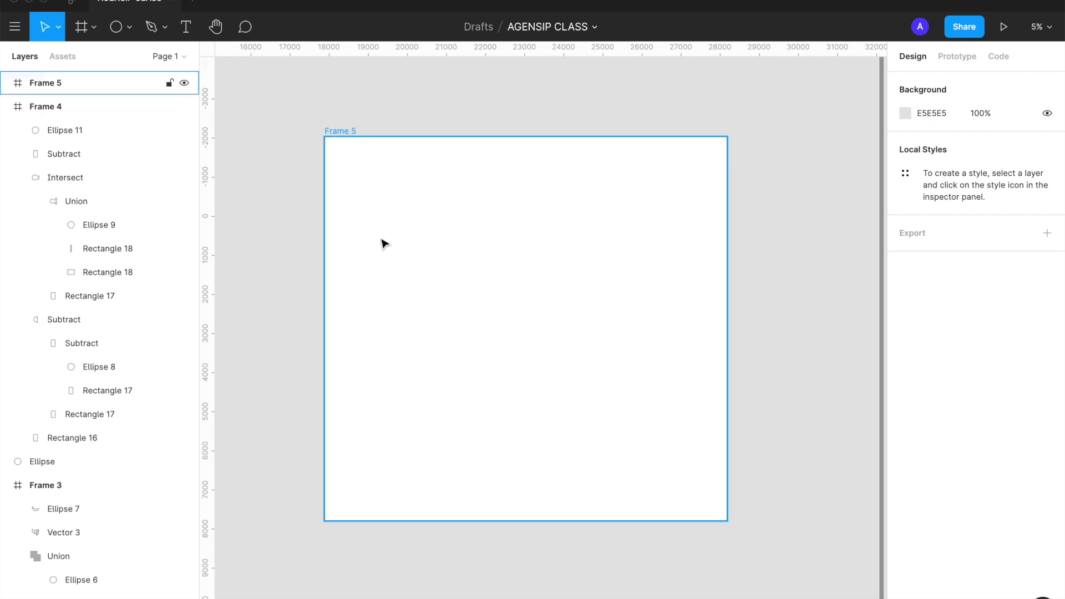
Step: Choose Rectangle as the shape to draw from the shape tool dropdown
key(r)
click(127, 27)
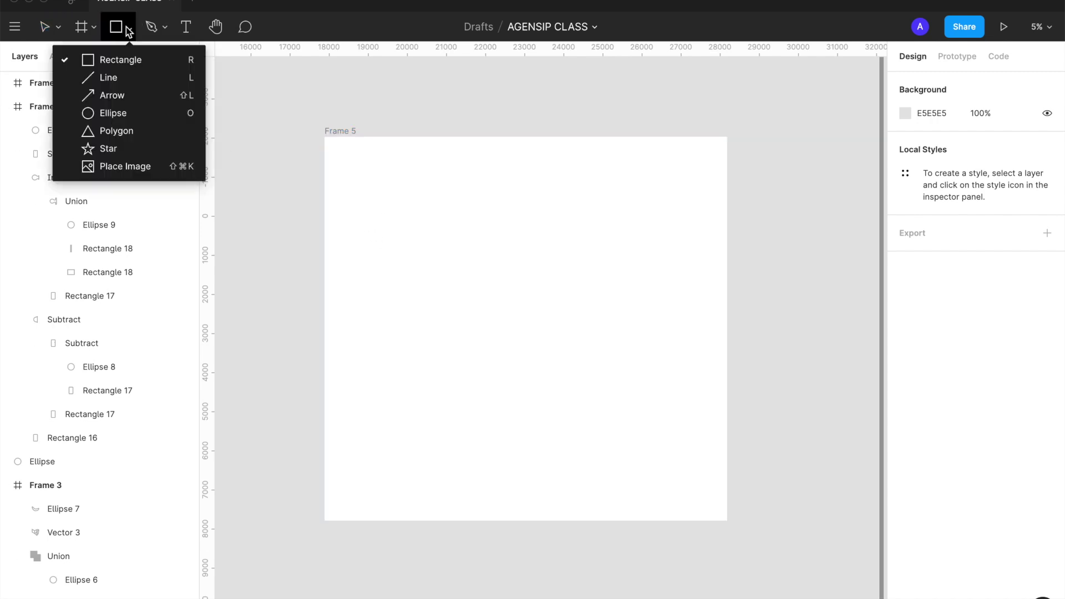
click(125, 27)
click(125, 26)
click(126, 28)
click(185, 58)
Step: Draw a grey 5712×1872 rectangle inside Frame 5, leaving its corner radius at 0
mouse_move(377, 192)
mouse_down()
mouse_move(422, 236)
mouse_move(487, 273)
mouse_move(600, 264)
mouse_up()
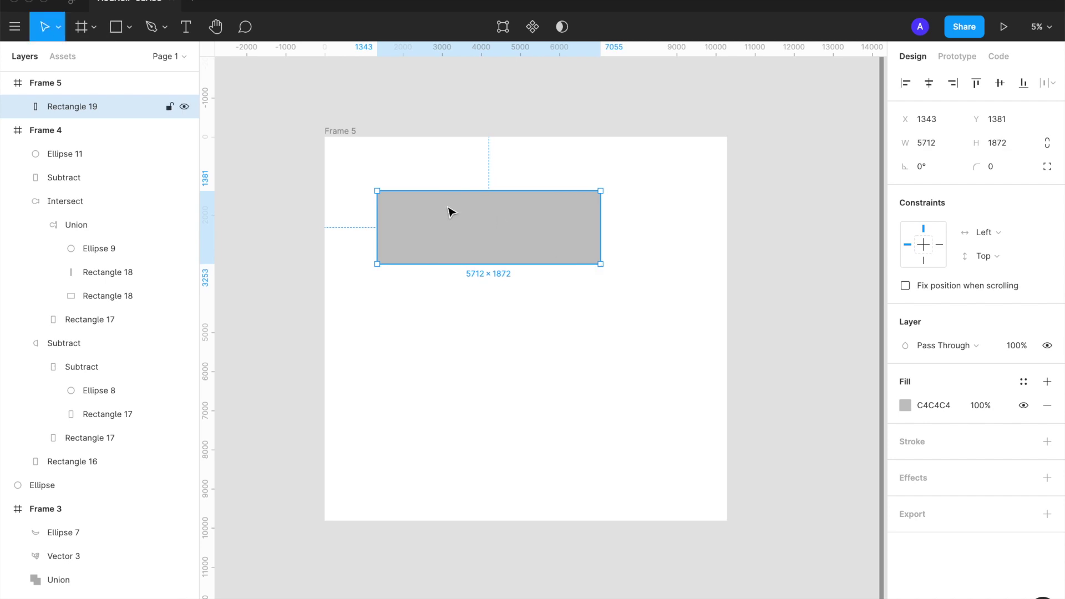
mouse_move(450, 209)
mouse_down()
mouse_move(496, 270)
mouse_move(474, 270)
mouse_up()
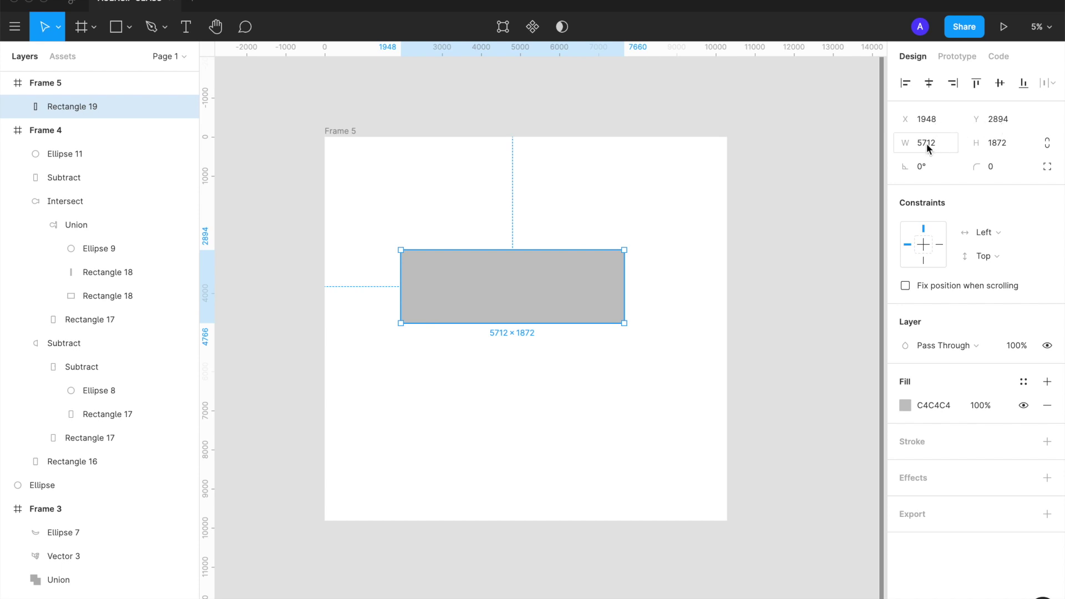
click(939, 165)
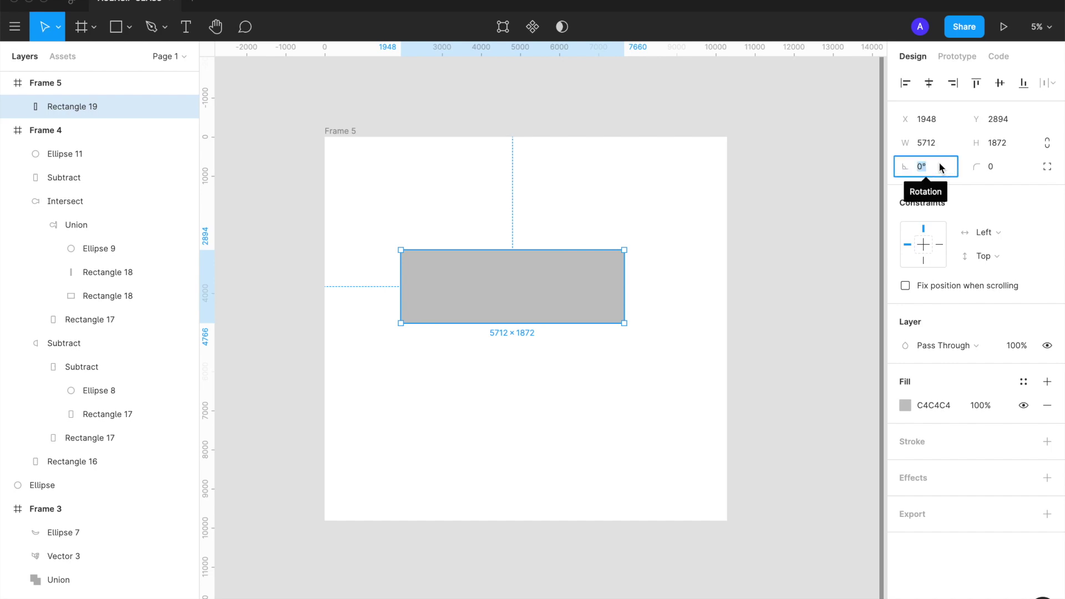
click(999, 172)
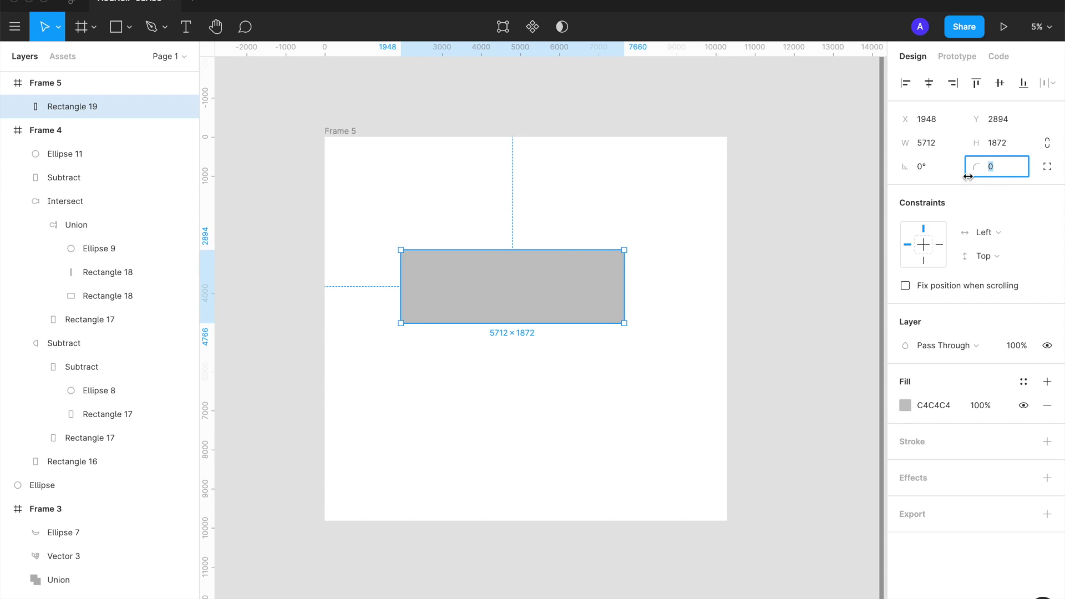
click(563, 263)
Step: Drag Rectangle 19 to X 2289, Y 2194, horizontally centred in Frame 5
click(570, 231)
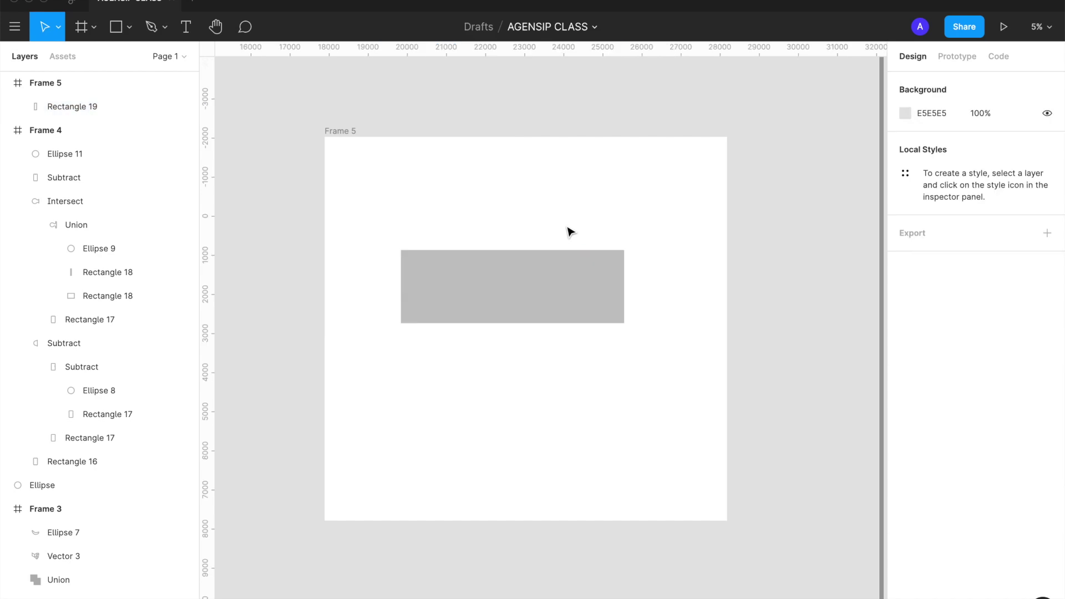
click(565, 284)
mouse_move(565, 284)
mouse_down()
mouse_move(582, 240)
mouse_move(585, 258)
mouse_up()
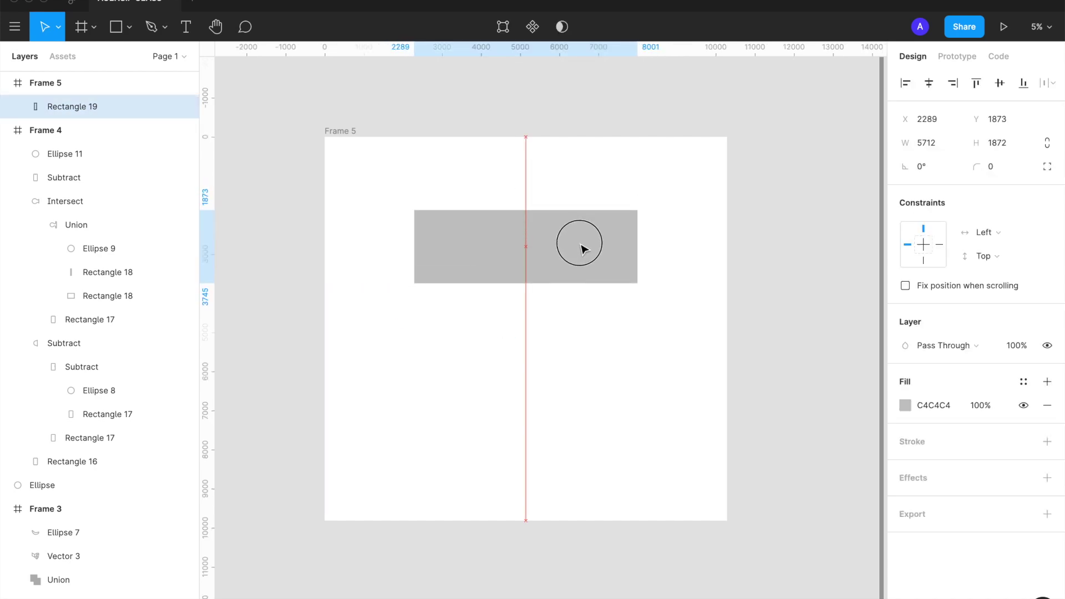
click(574, 214)
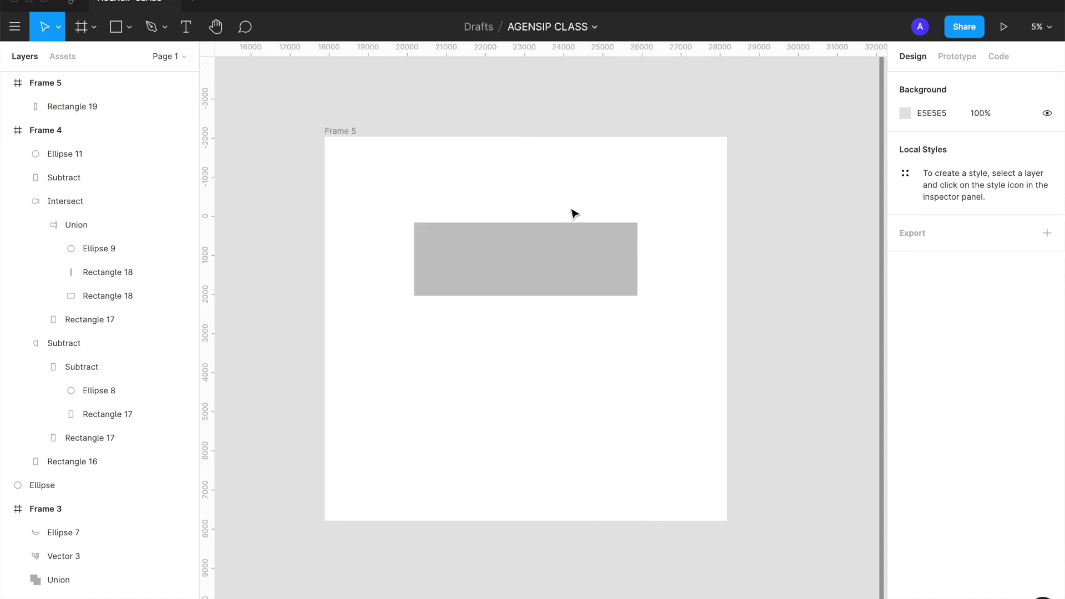
click(563, 270)
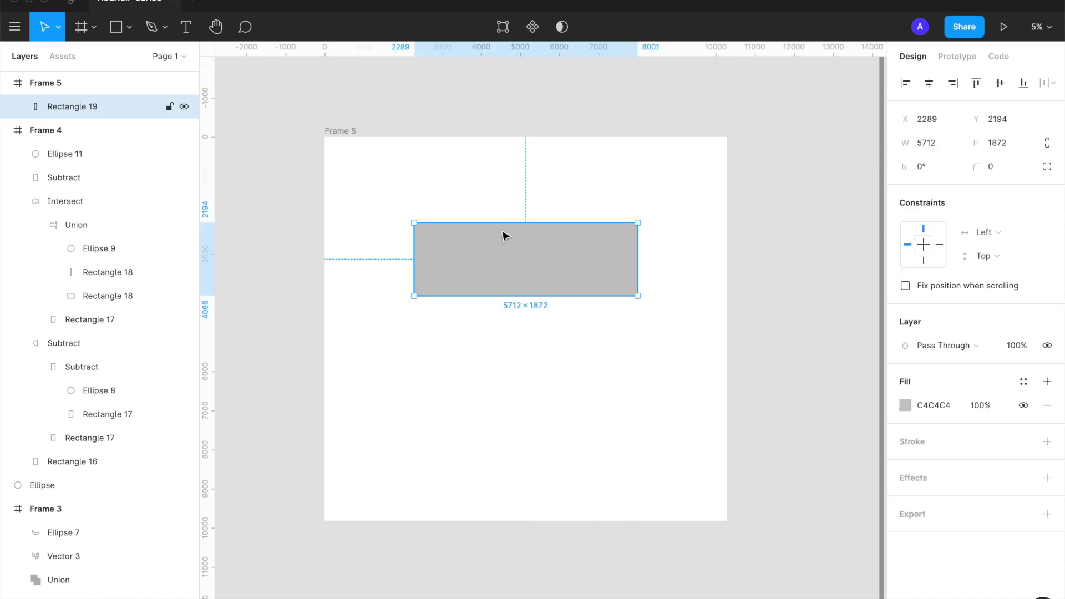
scroll(565, 273, up, 5)
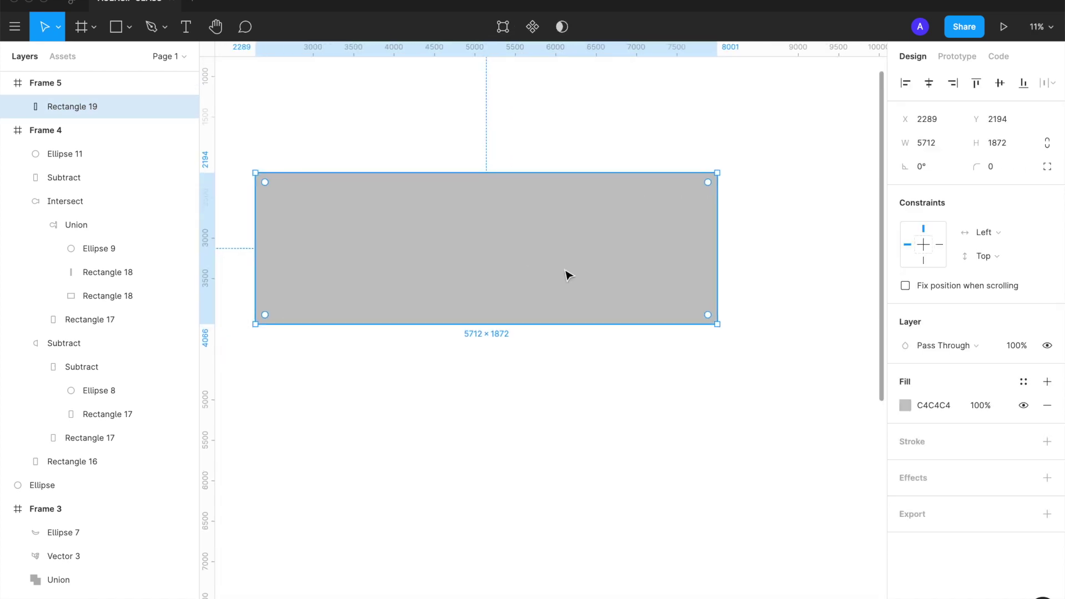
Step: Drag Rectangle 19's corner handle inward to its maximum radius of 936
click(992, 167)
click(673, 208)
mouse_move(707, 181)
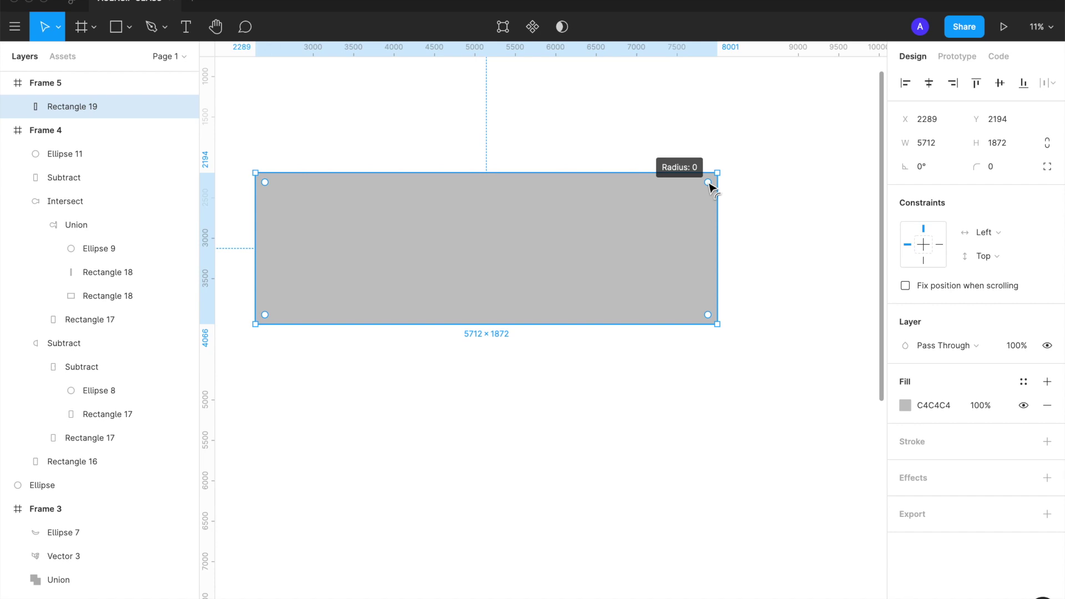
mouse_move(710, 184)
mouse_down()
mouse_move(573, 289)
mouse_move(556, 287)
mouse_up()
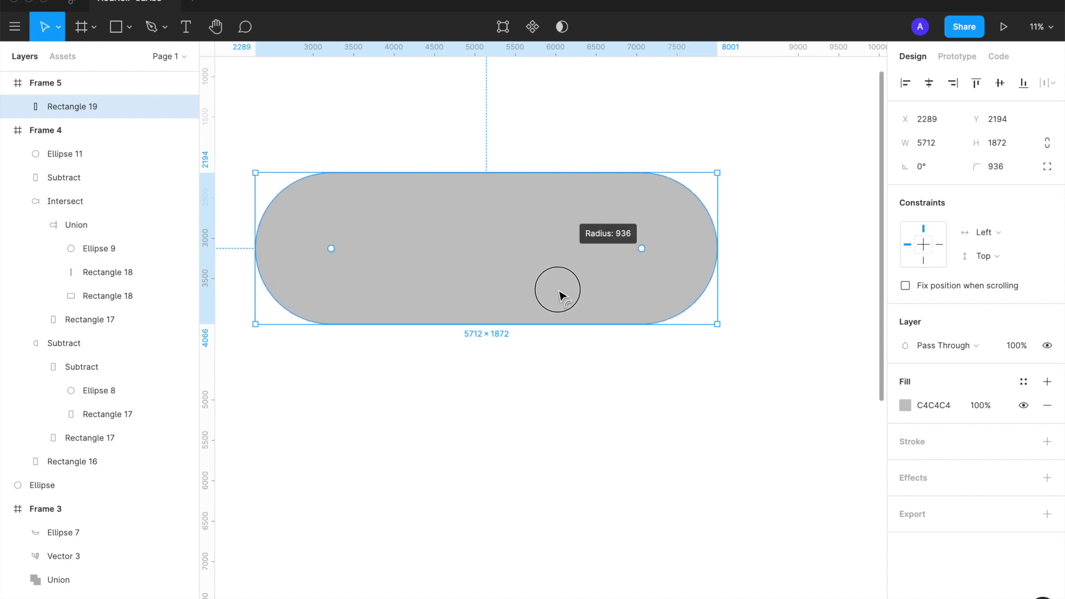
click(628, 145)
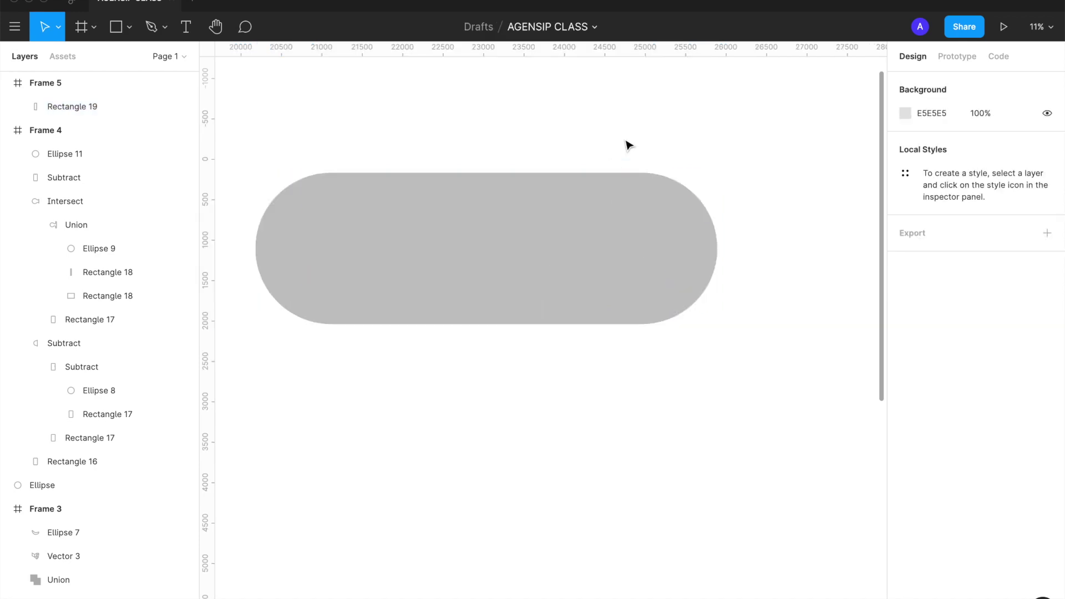
click(598, 216)
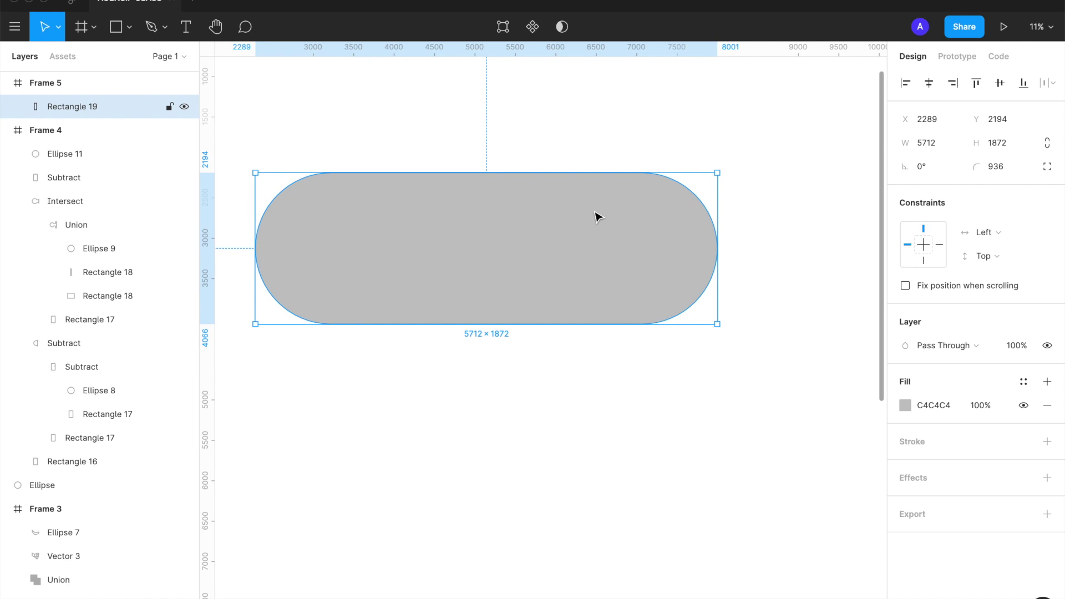
Step: Undo the large rectangle's rounding and set its corner radius to 100
key(Escape)
click(700, 201)
key(ctrl+z)
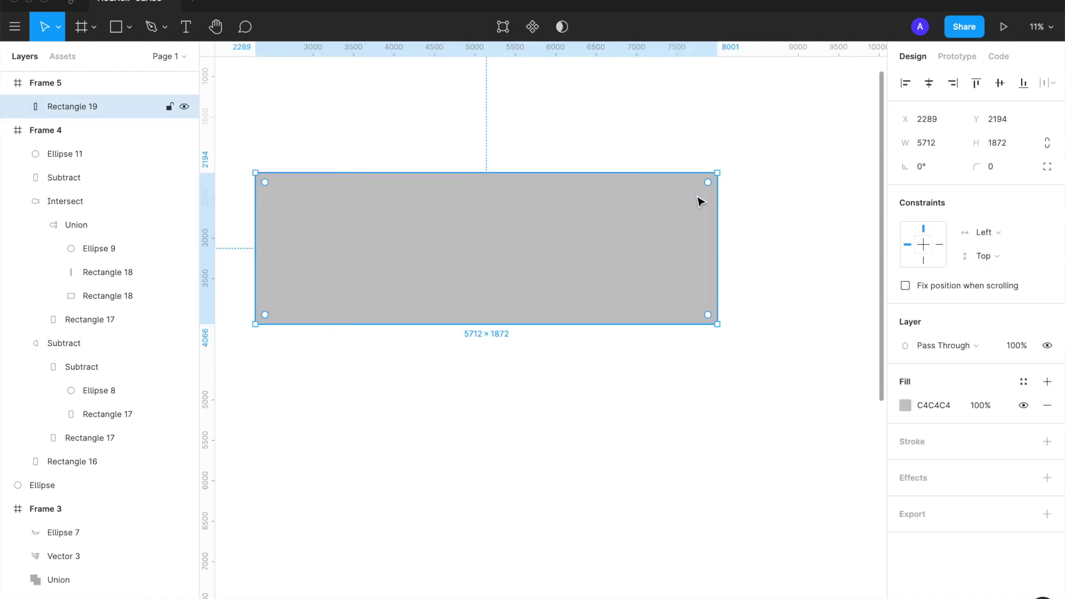
key(Return)
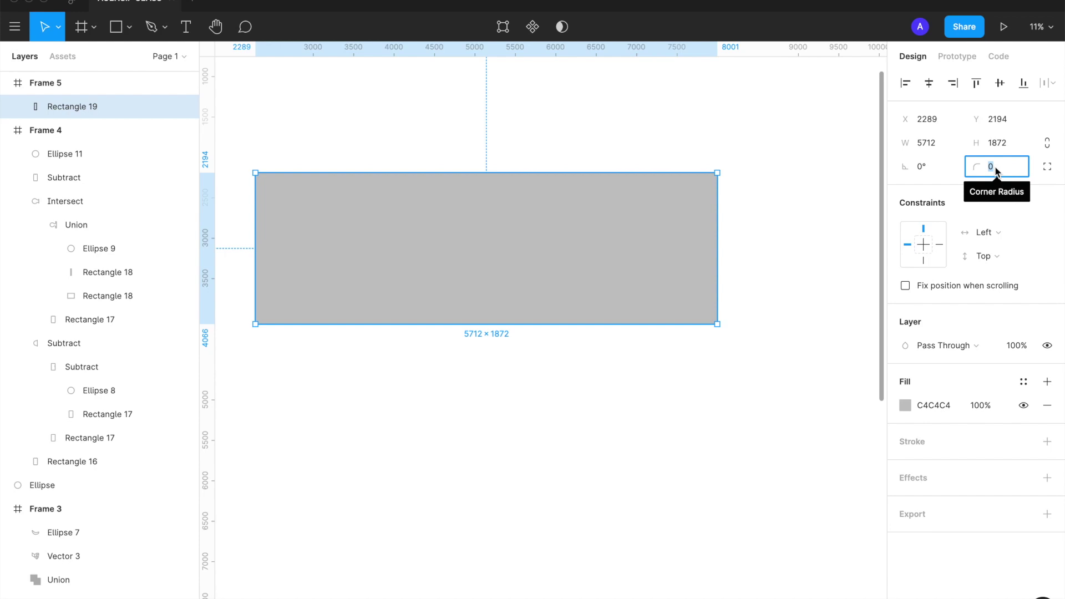
text(100)
key(Return)
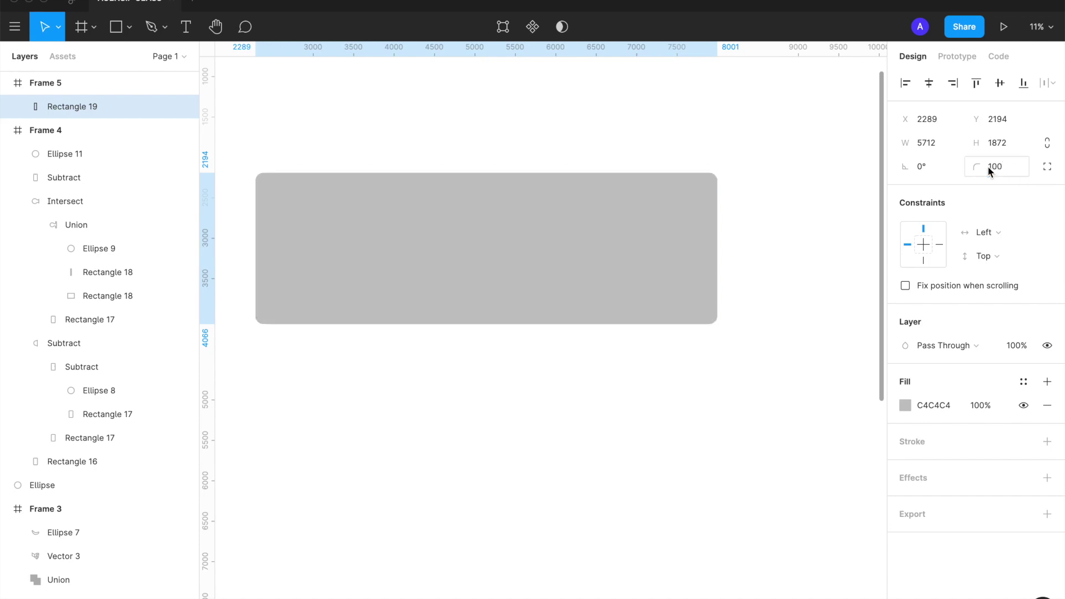
Step: Change the large rectangle's corner radius to 500
key(Escape)
click(704, 233)
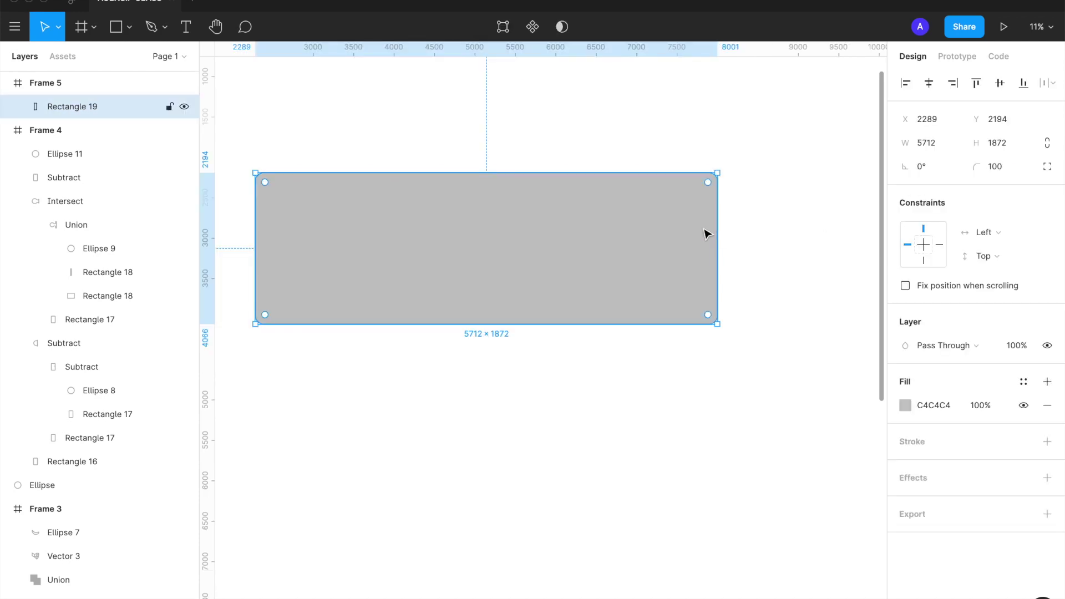
click(994, 166)
double_click(994, 166)
text(500)
key(Return)
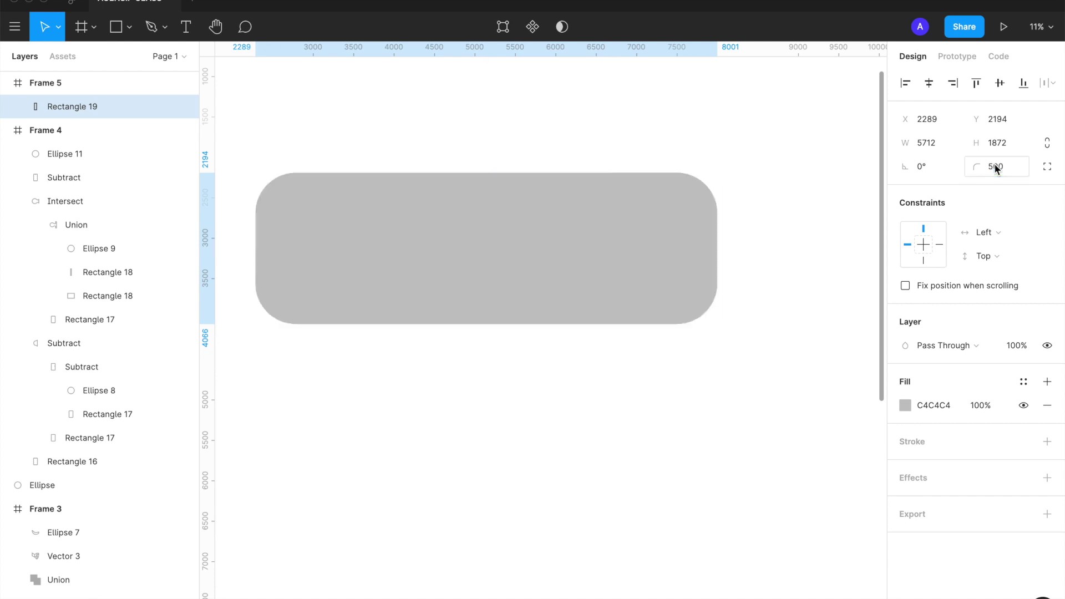
Step: Set the large rectangle's corner radius back to 100
key(Escape)
click(677, 251)
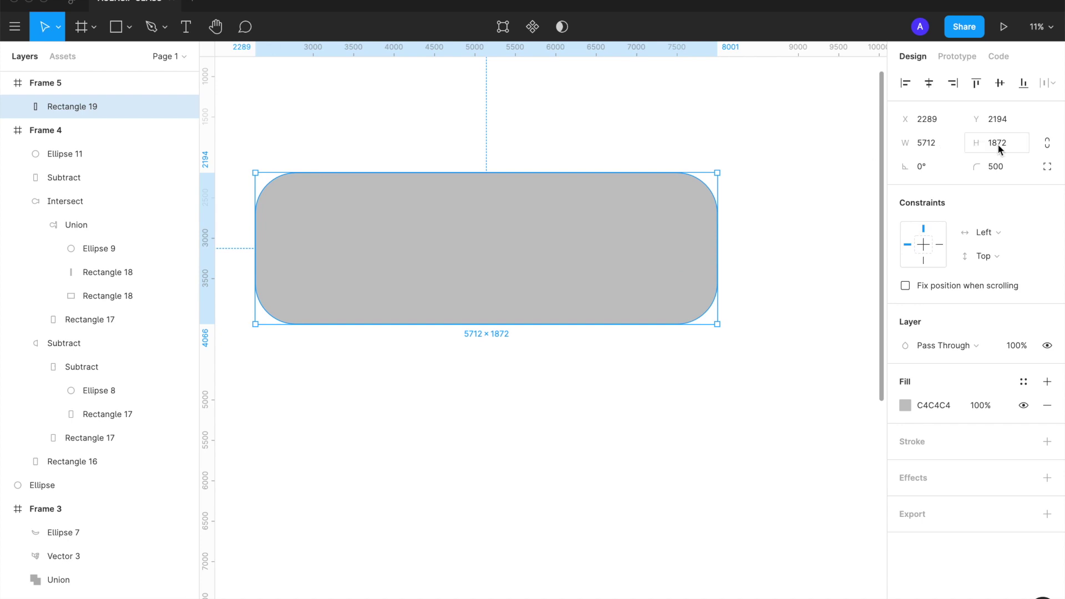
click(999, 167)
text(1)
key(Return)
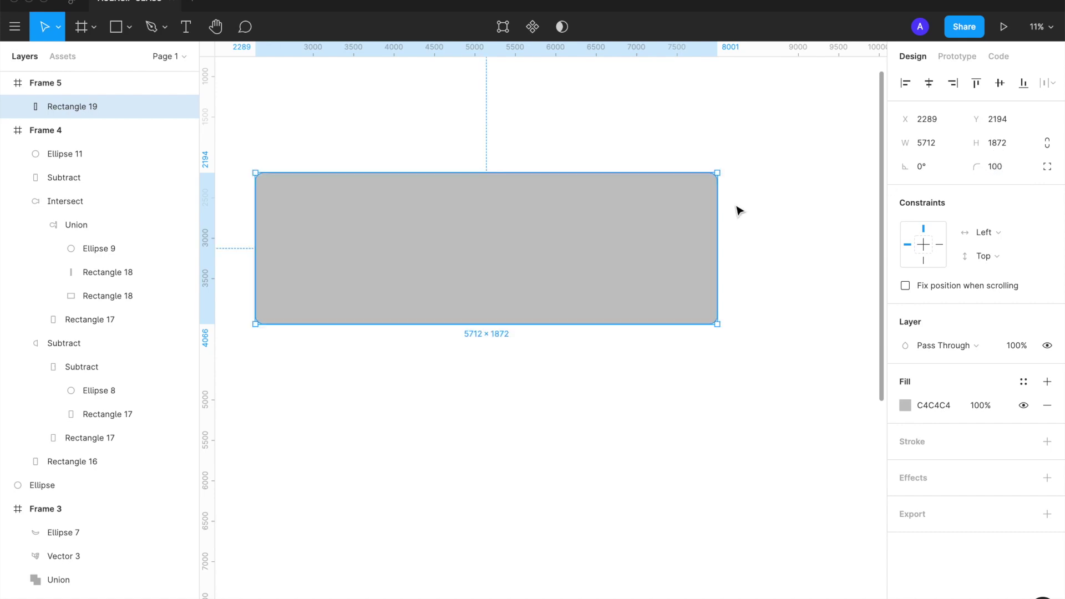
click(738, 206)
click(609, 230)
scroll(644, 317, down, 5)
scroll(643, 316, up, 5)
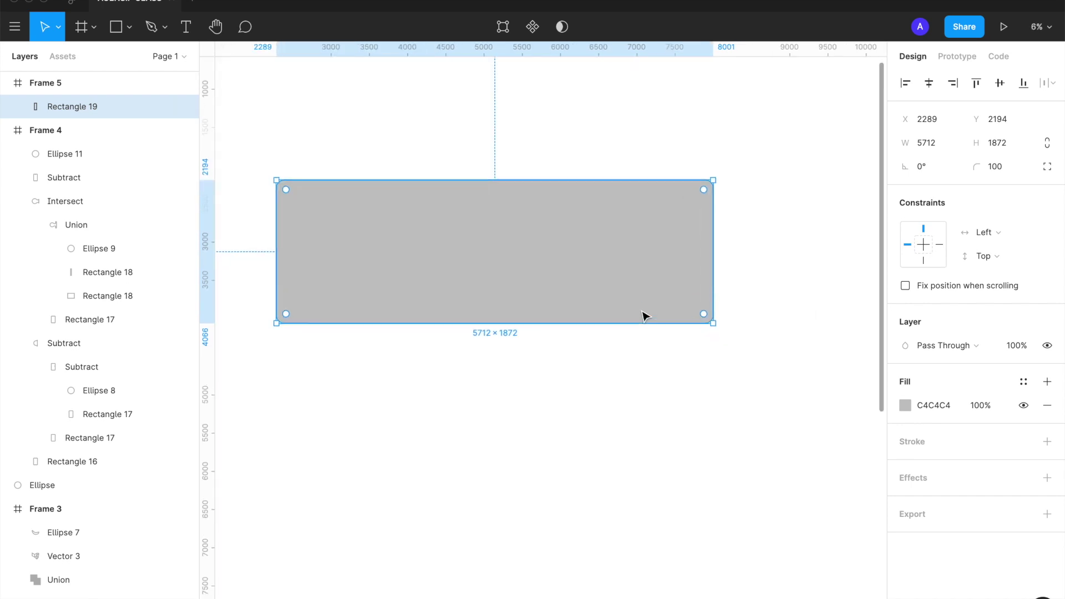
Step: Draw a small rectangle below the large one with corner radius 100
key(r)
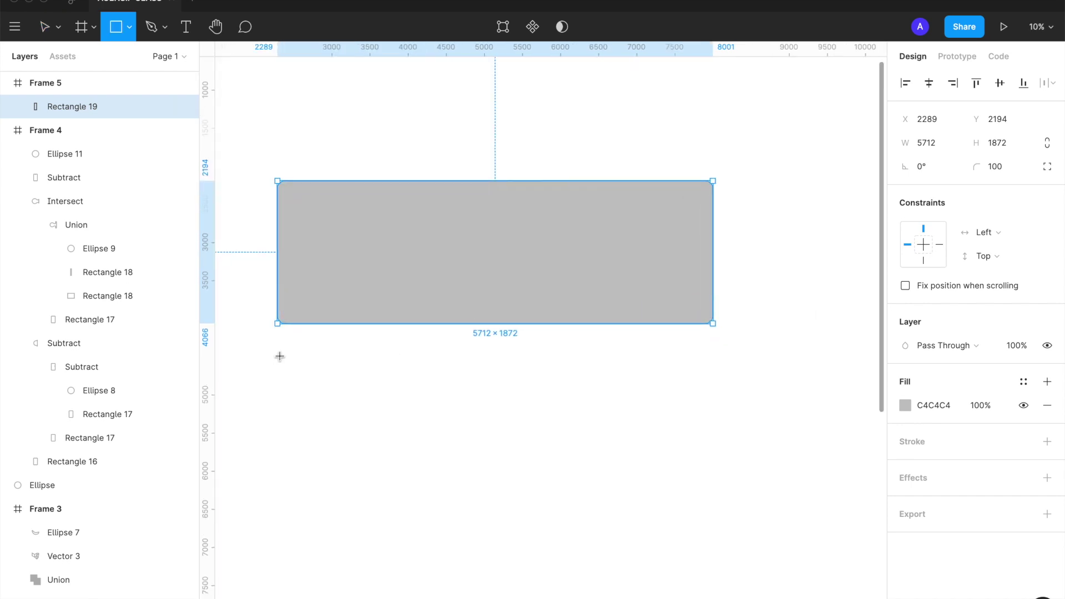
drag(279, 356, 328, 380)
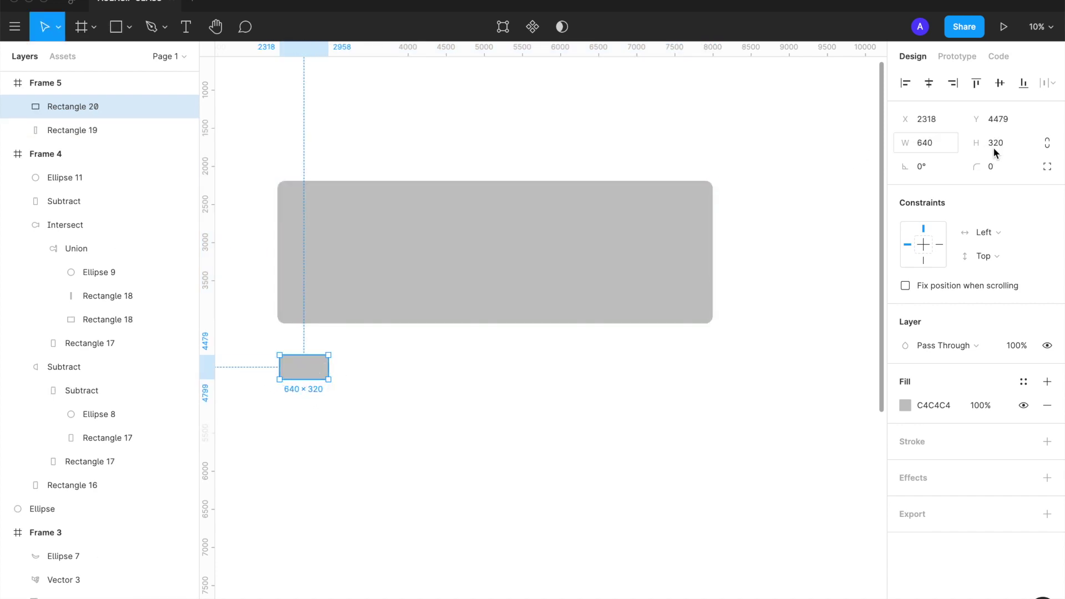
click(994, 165)
text(100)
key(Return)
key(Escape)
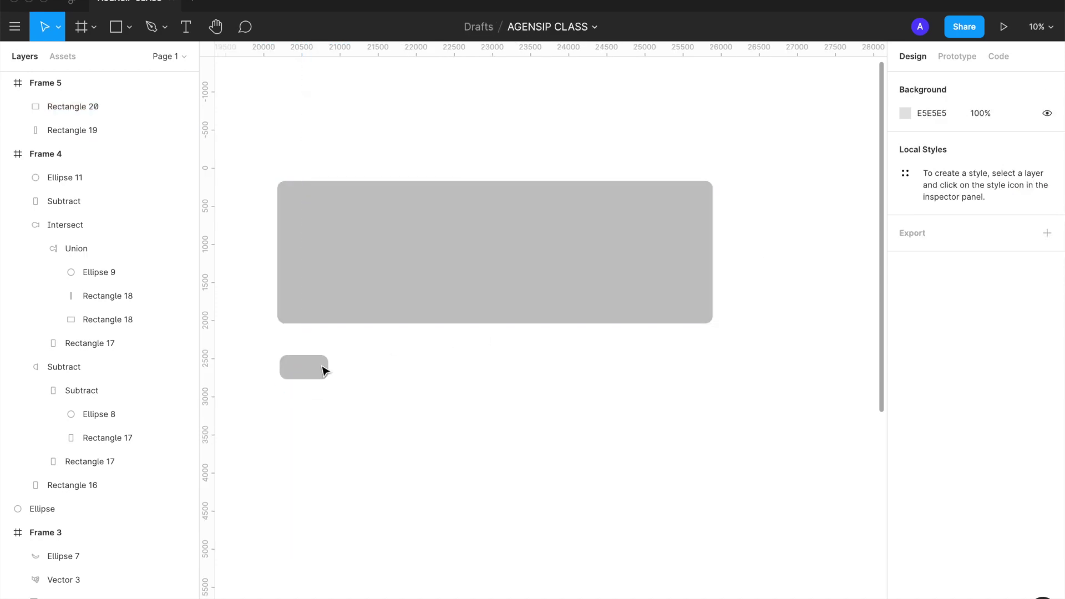
Step: Raise the small rectangle's corner radius to 160, making it a pill
scroll(309, 383, up, 5)
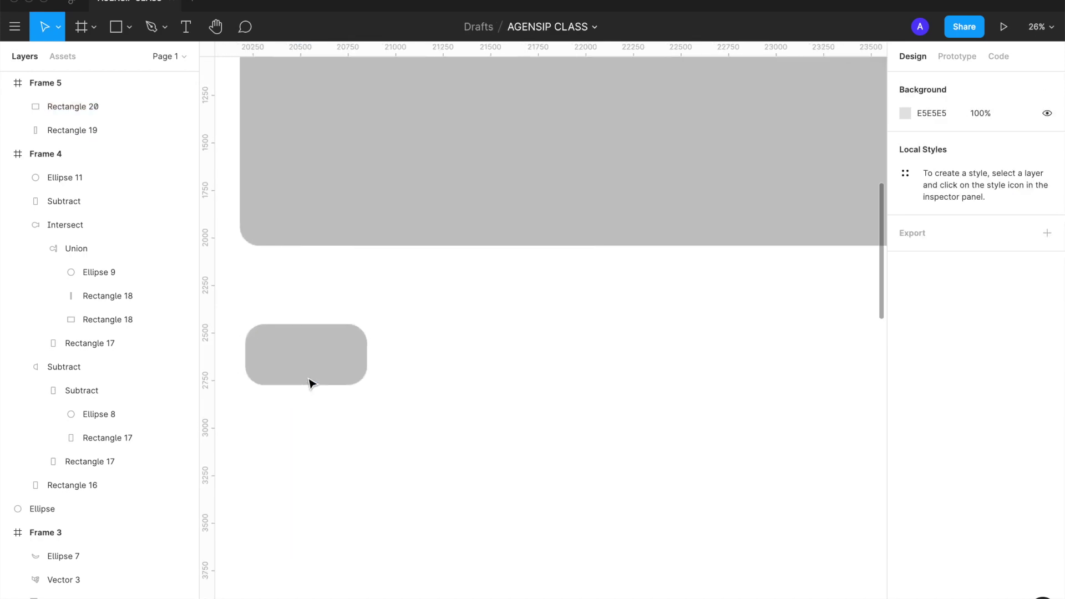
scroll(309, 383, left, 3)
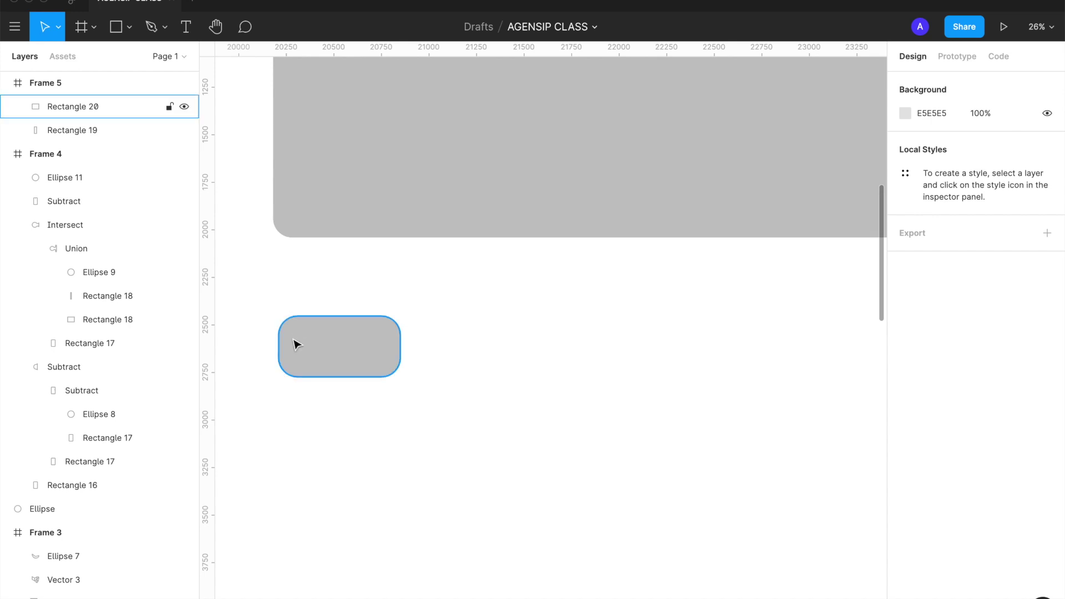
scroll(307, 349, down, 3)
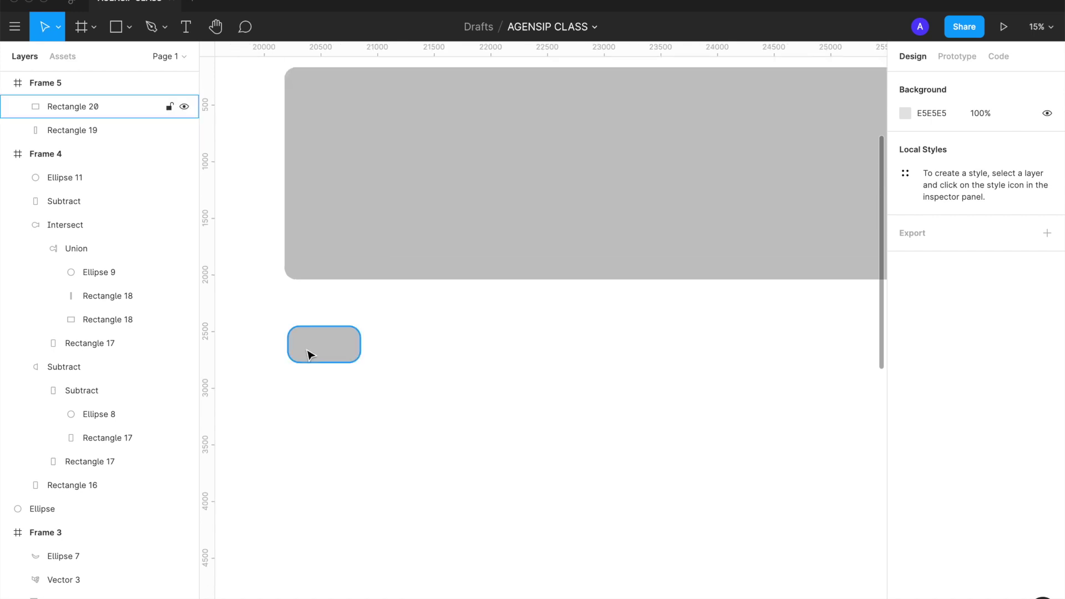
scroll(308, 352, up, 2)
click(309, 355)
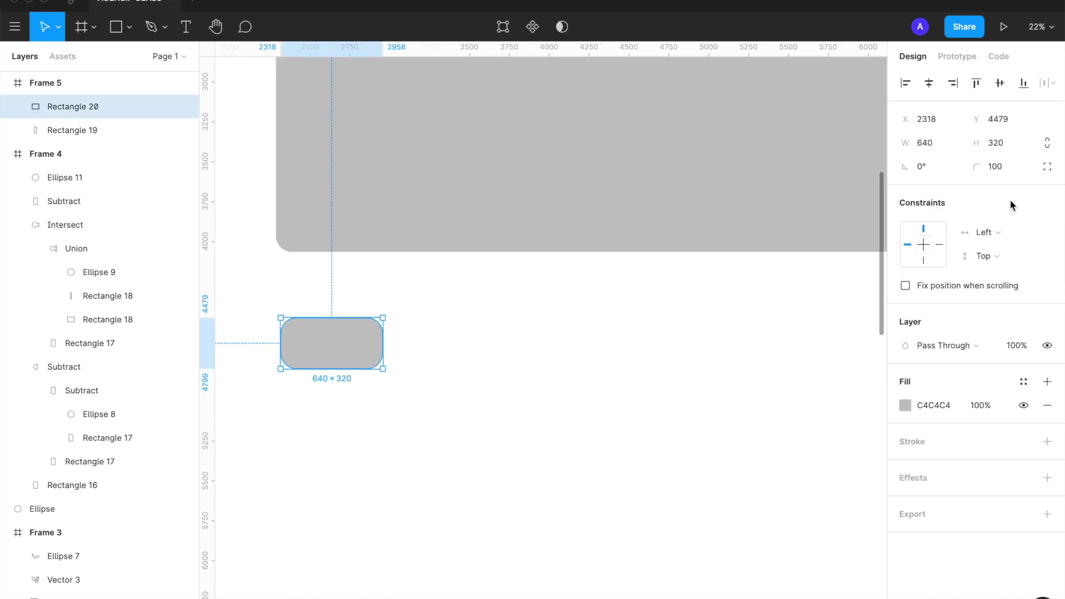
click(994, 167)
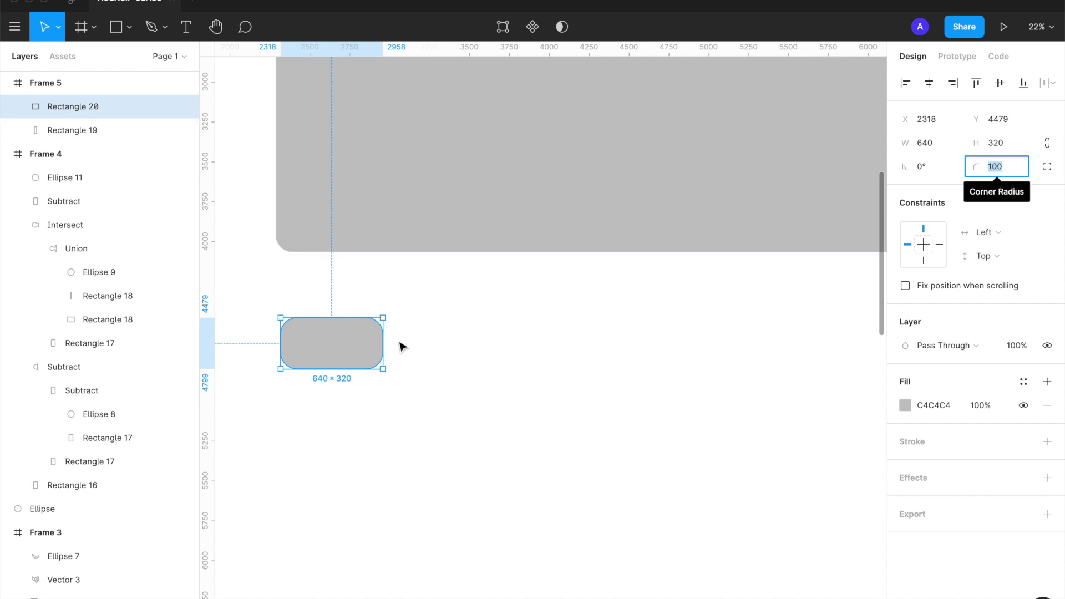
text(160)
key(Return)
click(414, 355)
click(366, 327)
scroll(364, 324, down, 5)
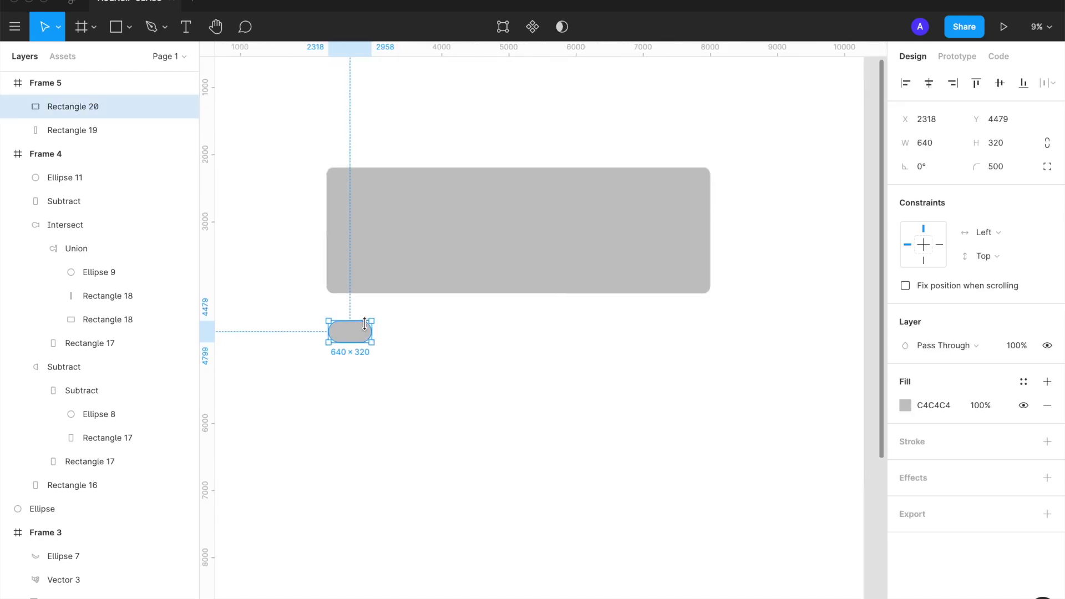
Step: Set the large rectangle's corner radius to 500
click(461, 215)
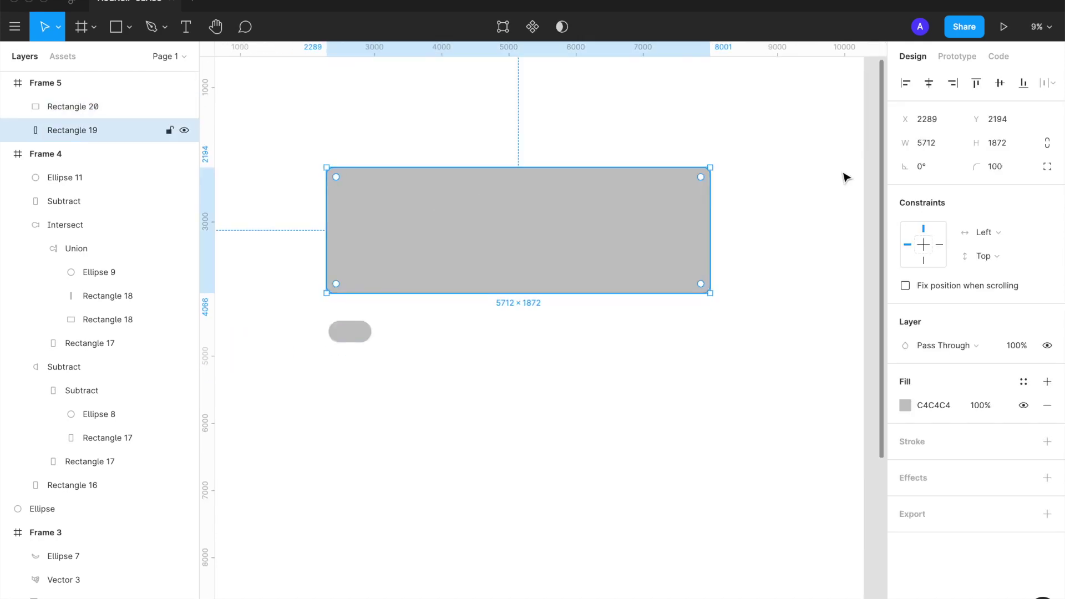
click(996, 169)
text(500)
key(Return)
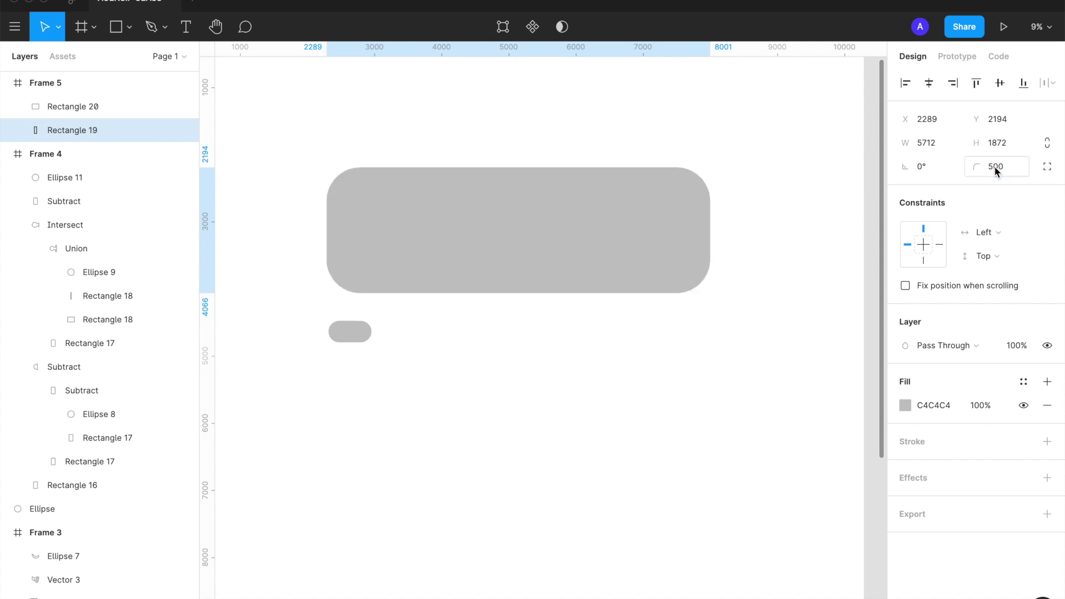
click(675, 353)
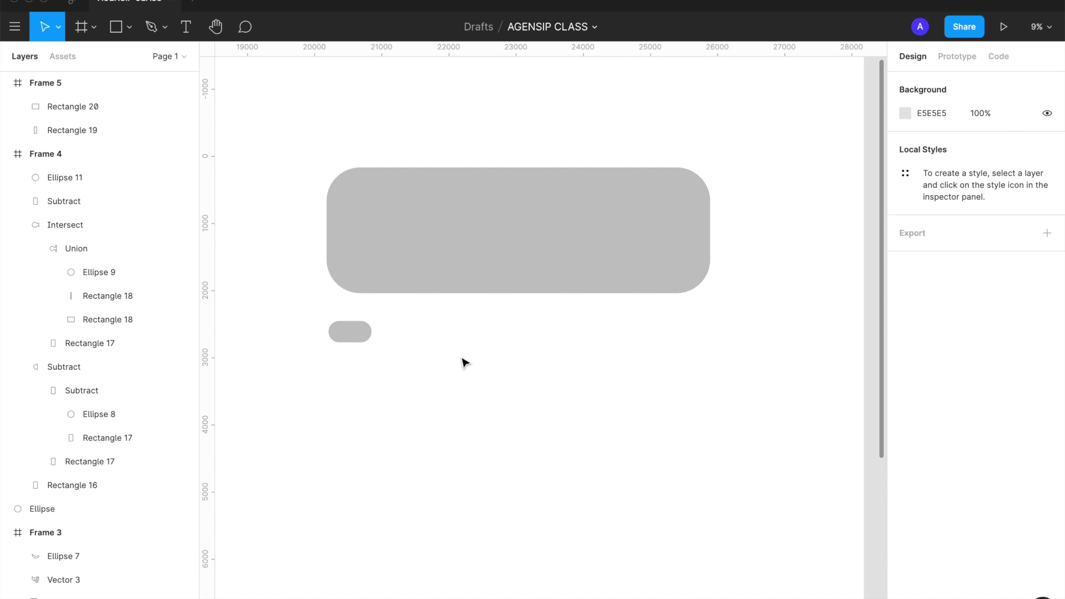
Step: Move the small pill rectangle higher up inside Frame 5
click(367, 323)
scroll(366, 322, down, 2)
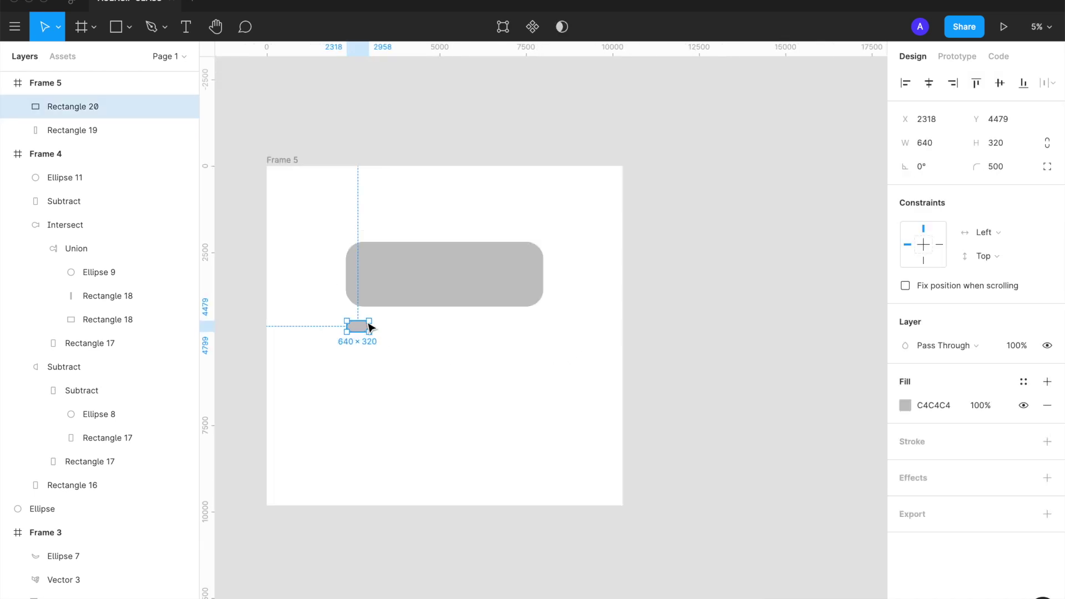
scroll(368, 324, up, 1)
drag(358, 326, 375, 179)
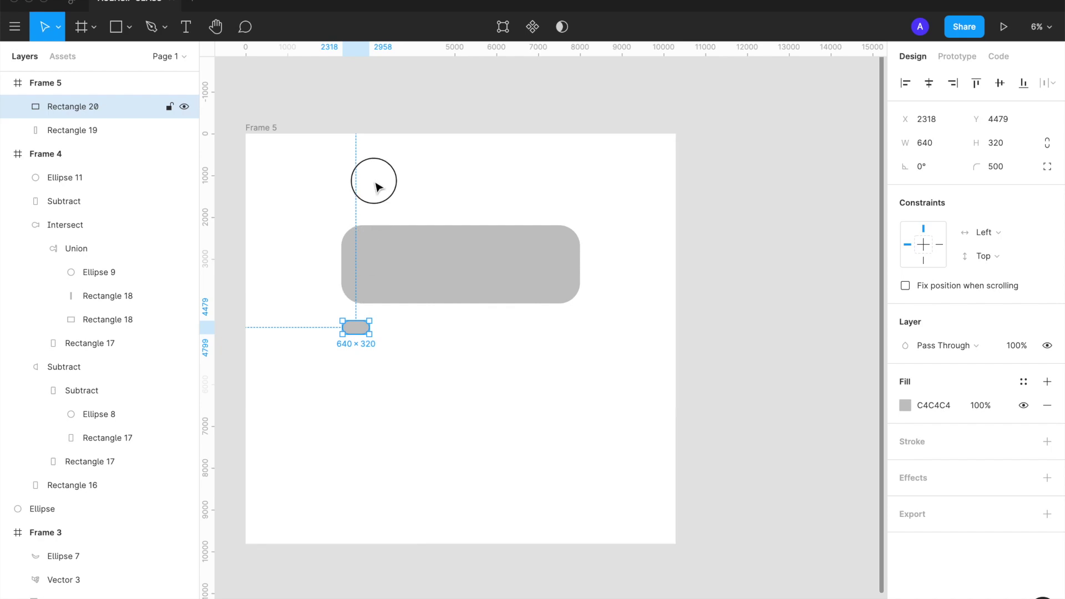
scroll(370, 337, up, 3)
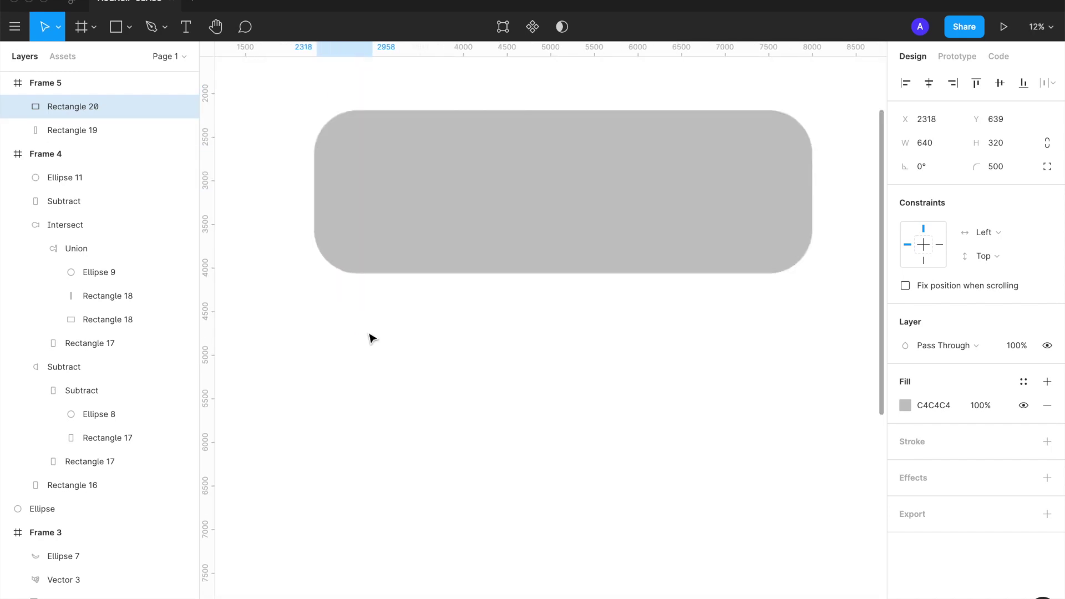
Step: Draw Rectangle 21 below the large one and round only its top-right corner to 680
key(r)
mouse_move(280, 361)
mouse_down()
mouse_move(545, 493)
mouse_move(597, 485)
mouse_up()
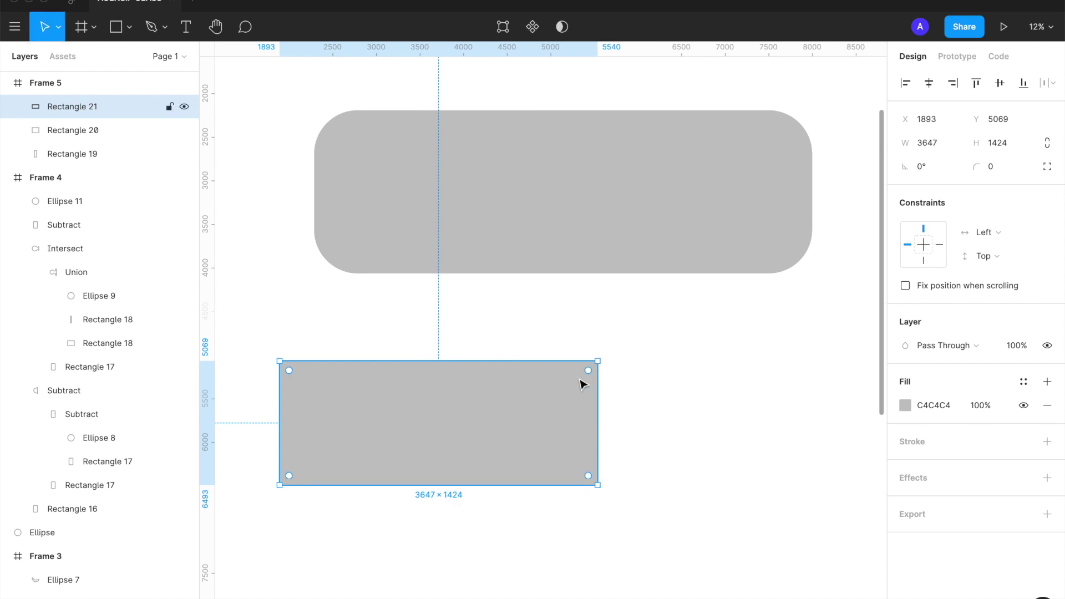
click(645, 362)
click(569, 389)
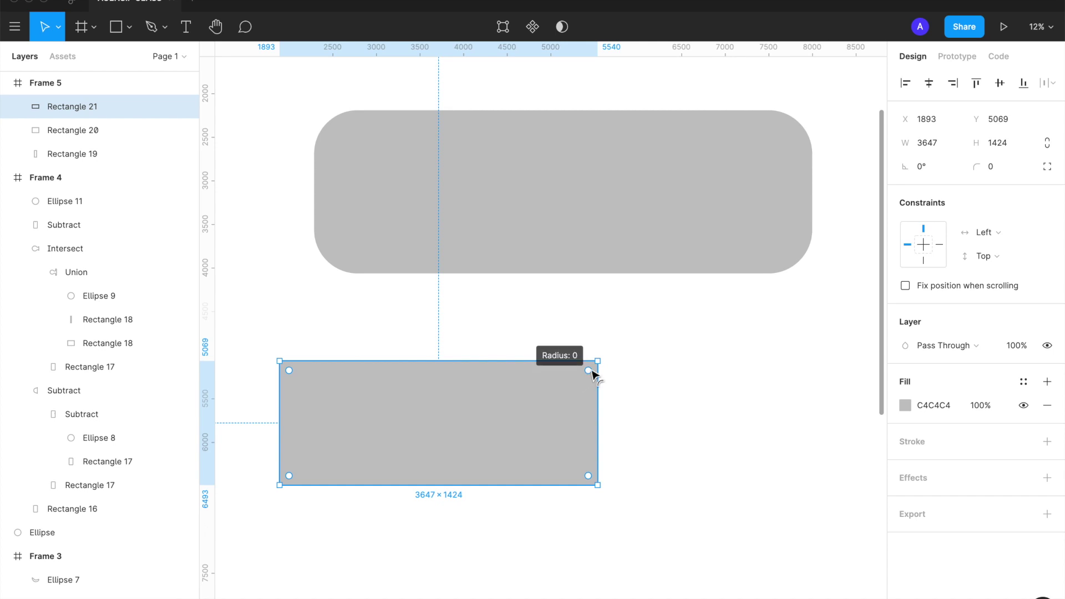
drag(589, 376, 620, 349)
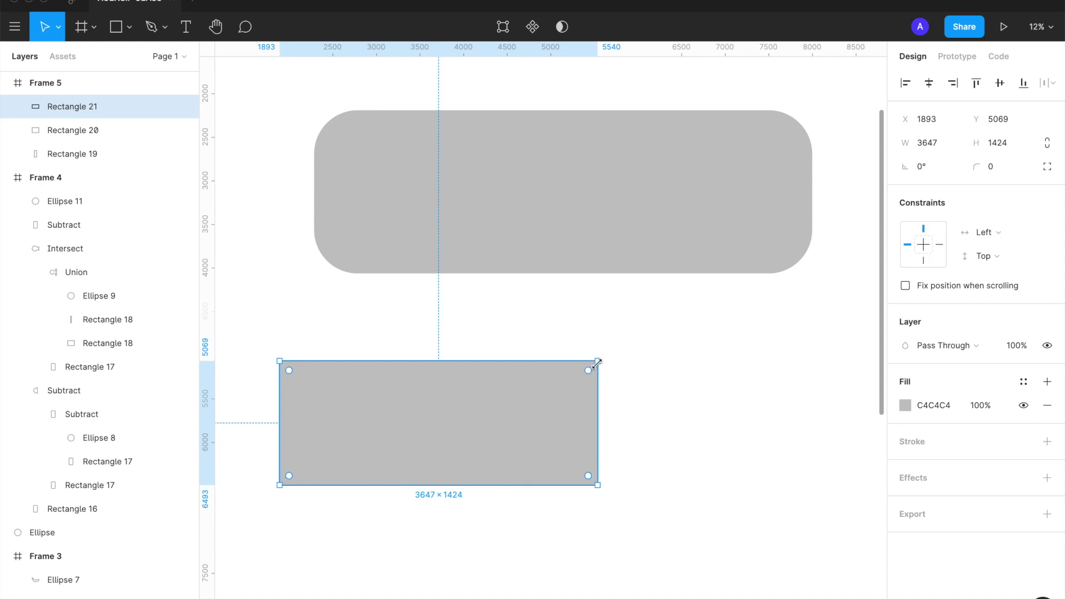
mouse_move(589, 371)
mouse_down()
mouse_move(528, 423)
mouse_move(575, 379)
mouse_move(523, 409)
mouse_move(566, 381)
mouse_move(535, 409)
mouse_move(538, 420)
mouse_up()
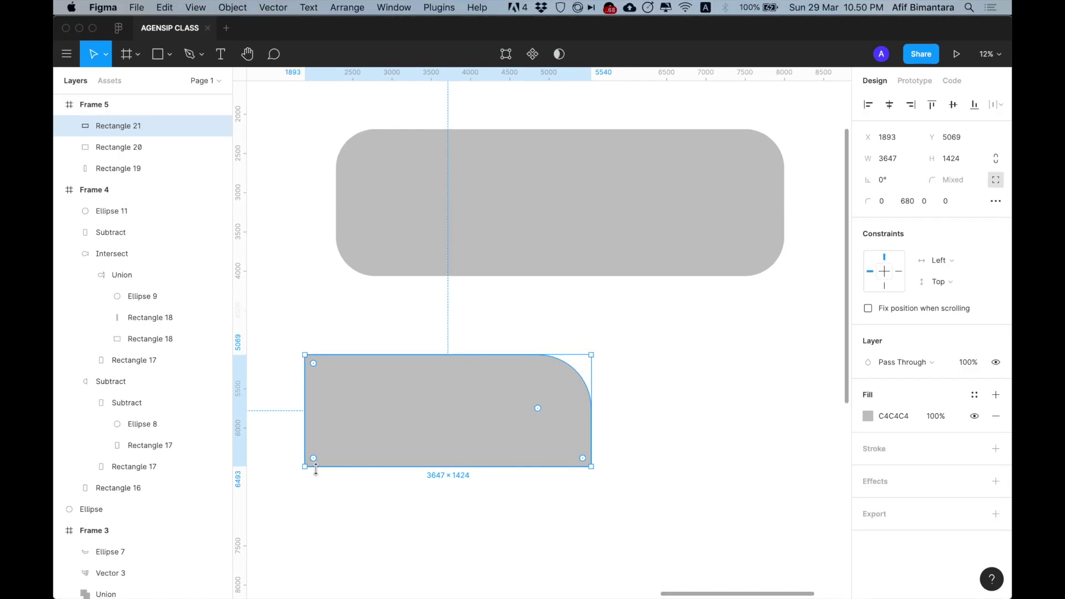
Step: Adjust Rectangle 21's corner handles: top-right to 646, bottom-left to 712, top-left to 256
click(537, 408)
mouse_move(538, 408)
mouse_down()
mouse_move(543, 417)
mouse_move(548, 397)
mouse_up()
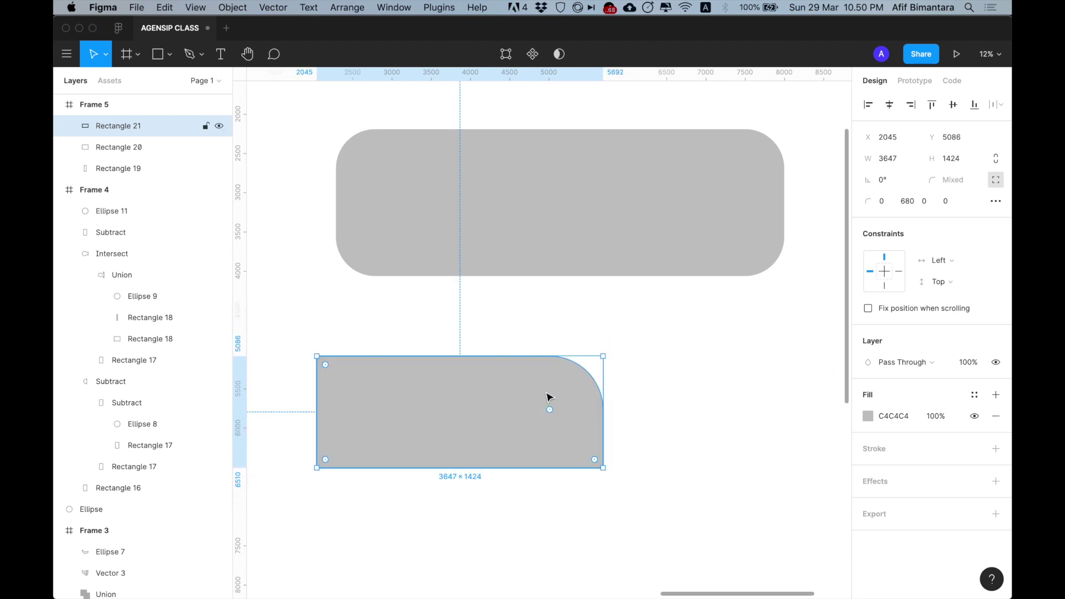
drag(550, 410, 551, 408)
drag(326, 462, 376, 408)
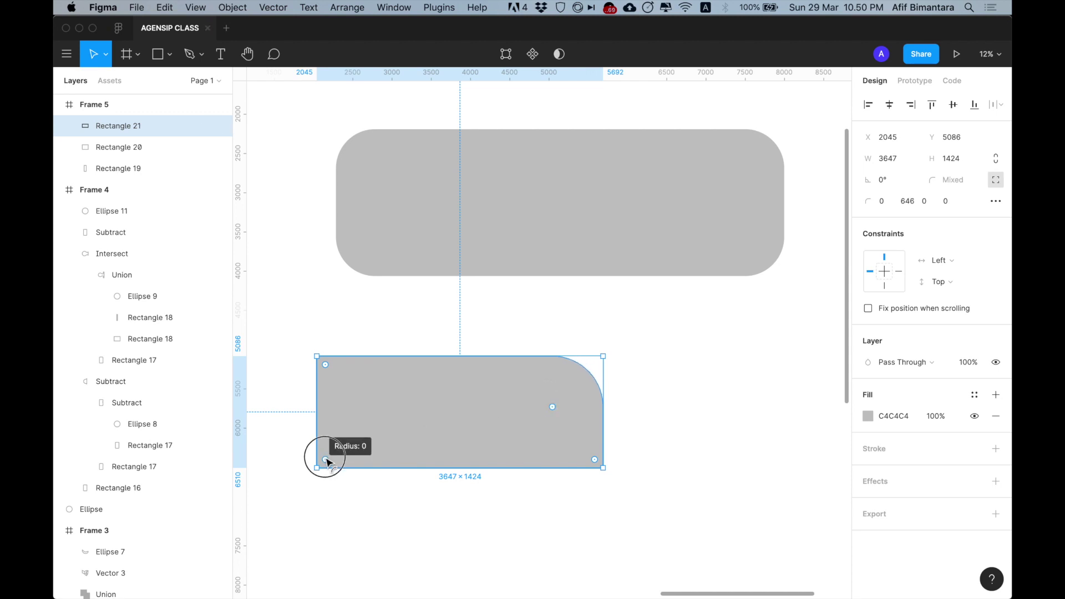
drag(376, 409, 384, 399)
drag(326, 364, 341, 374)
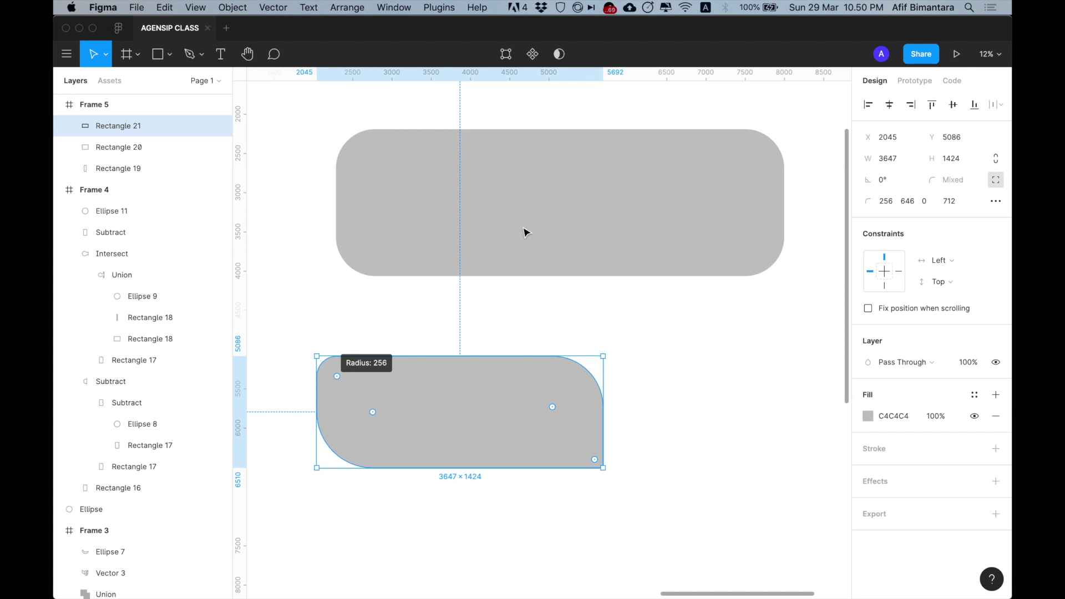
click(360, 307)
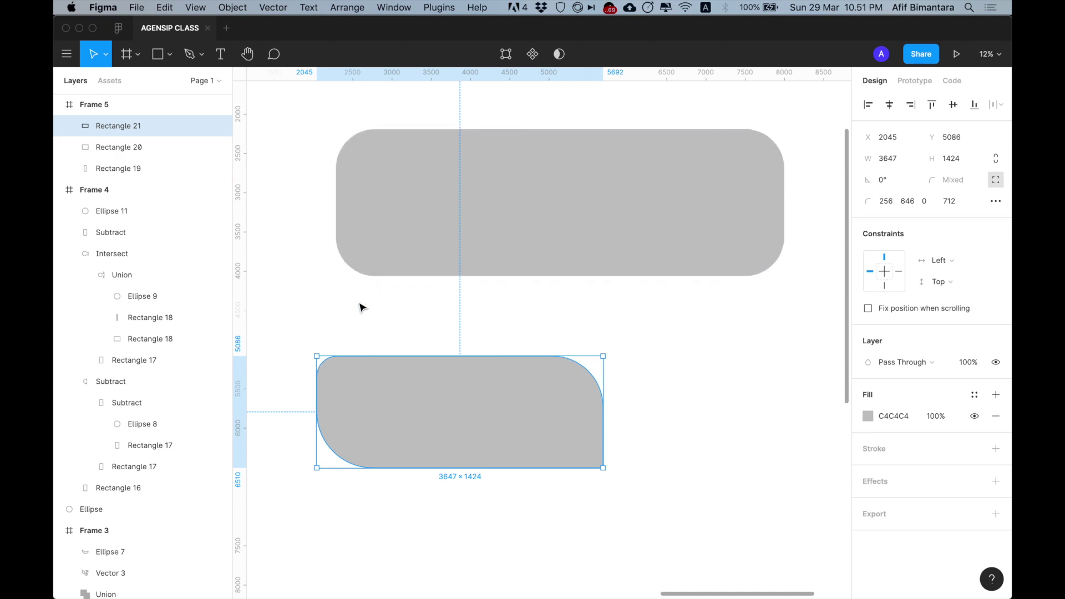
click(506, 397)
click(884, 204)
click(907, 204)
click(953, 205)
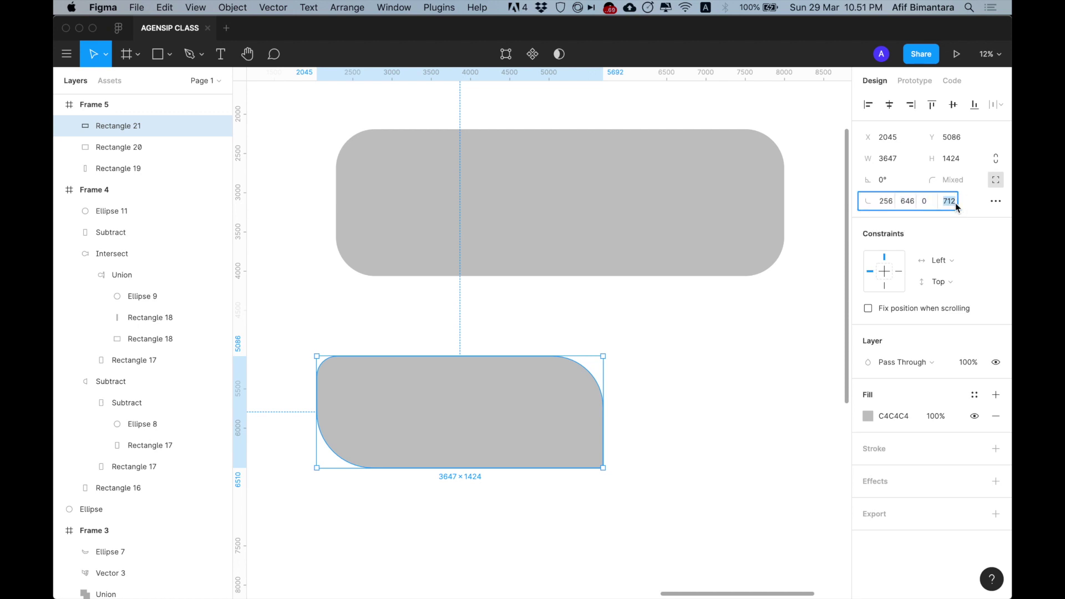
click(924, 205)
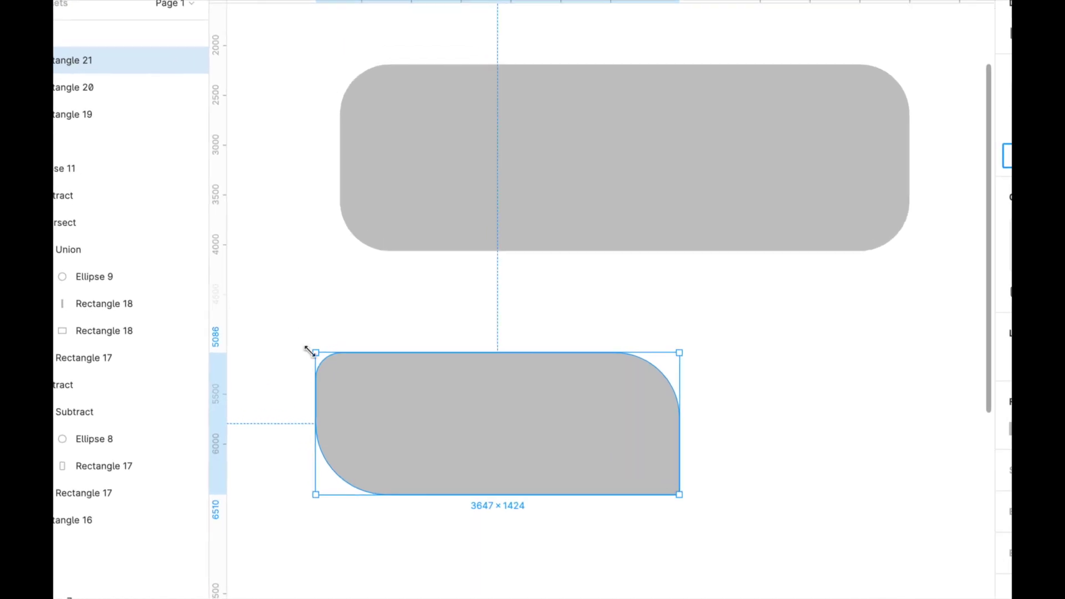
mouse_move(454, 398)
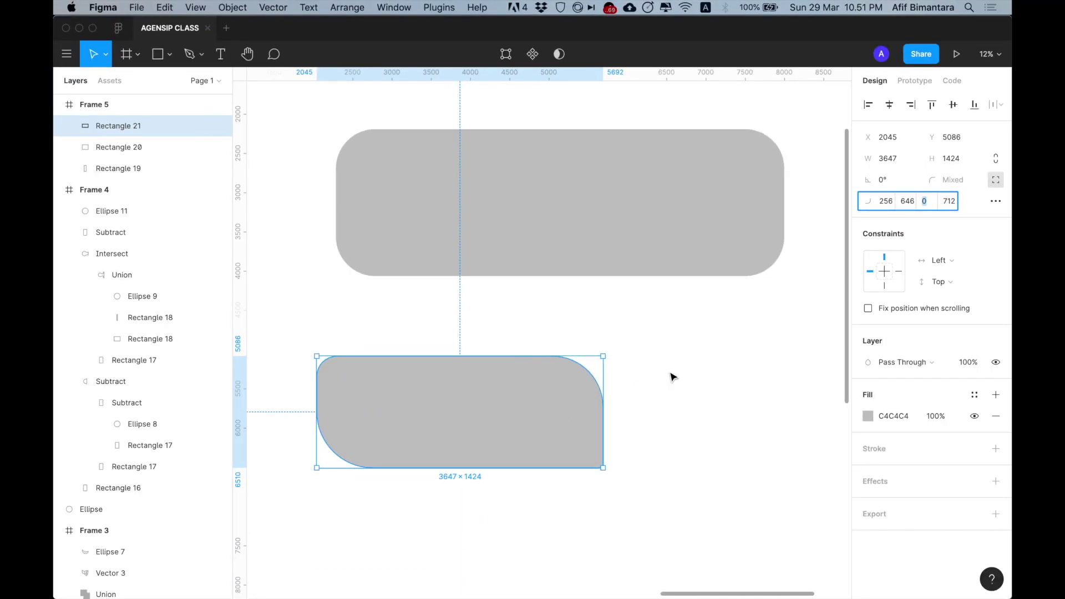
Step: Move Rectangle 21 to X 2289, Y 4909, aligning its left edge with the pill above
click(674, 378)
click(526, 389)
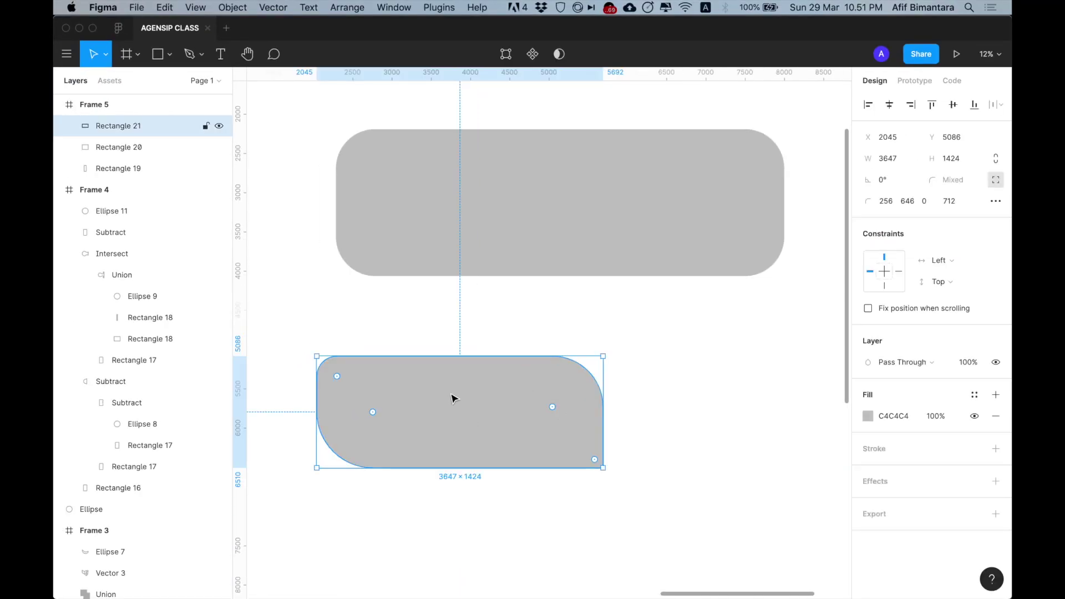
drag(488, 382, 474, 378)
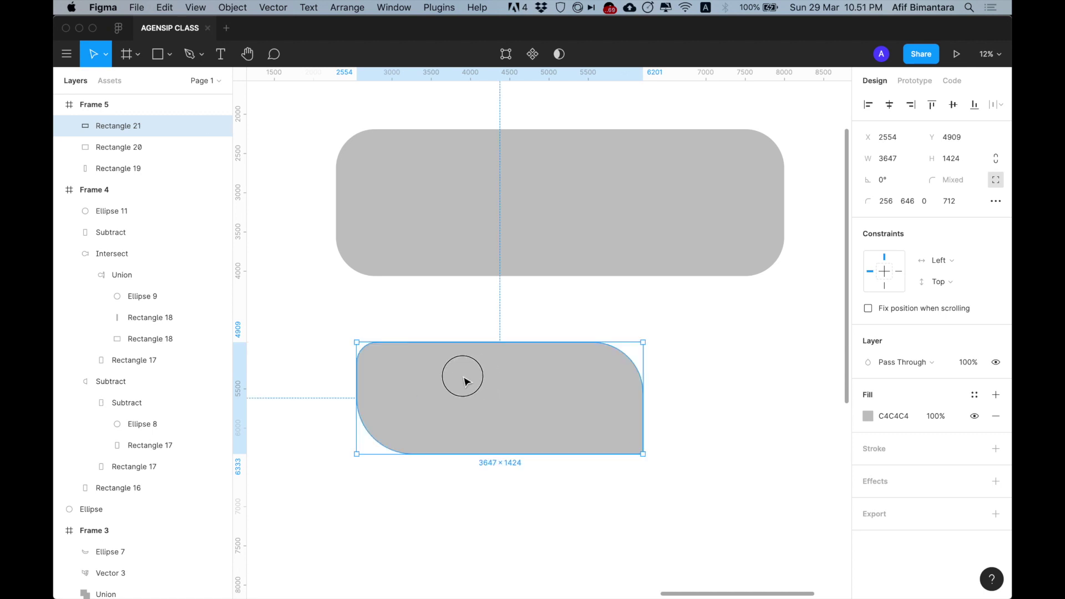
drag(474, 377, 473, 377)
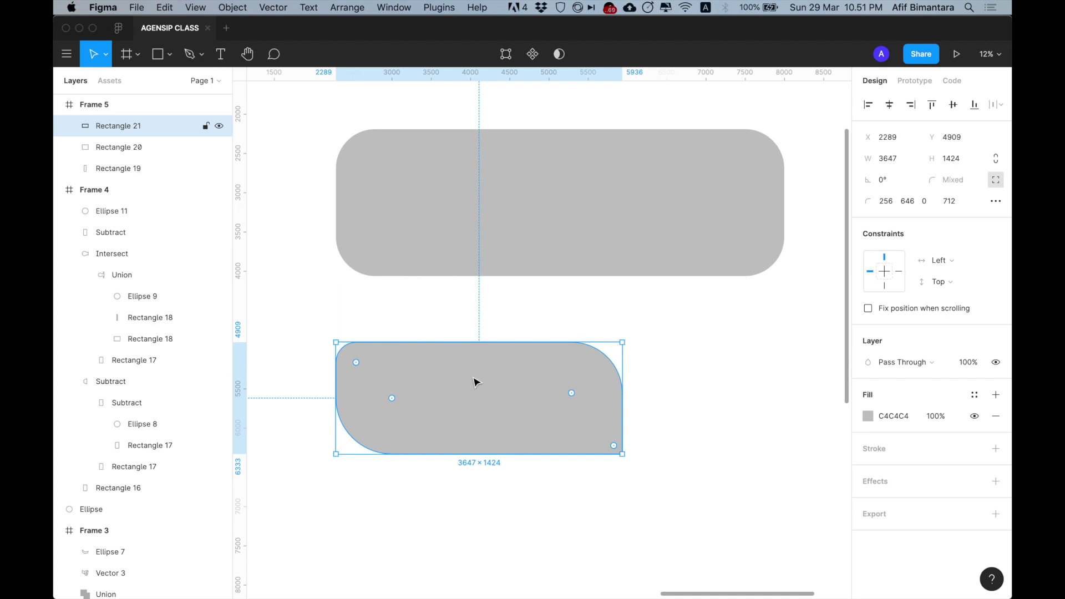